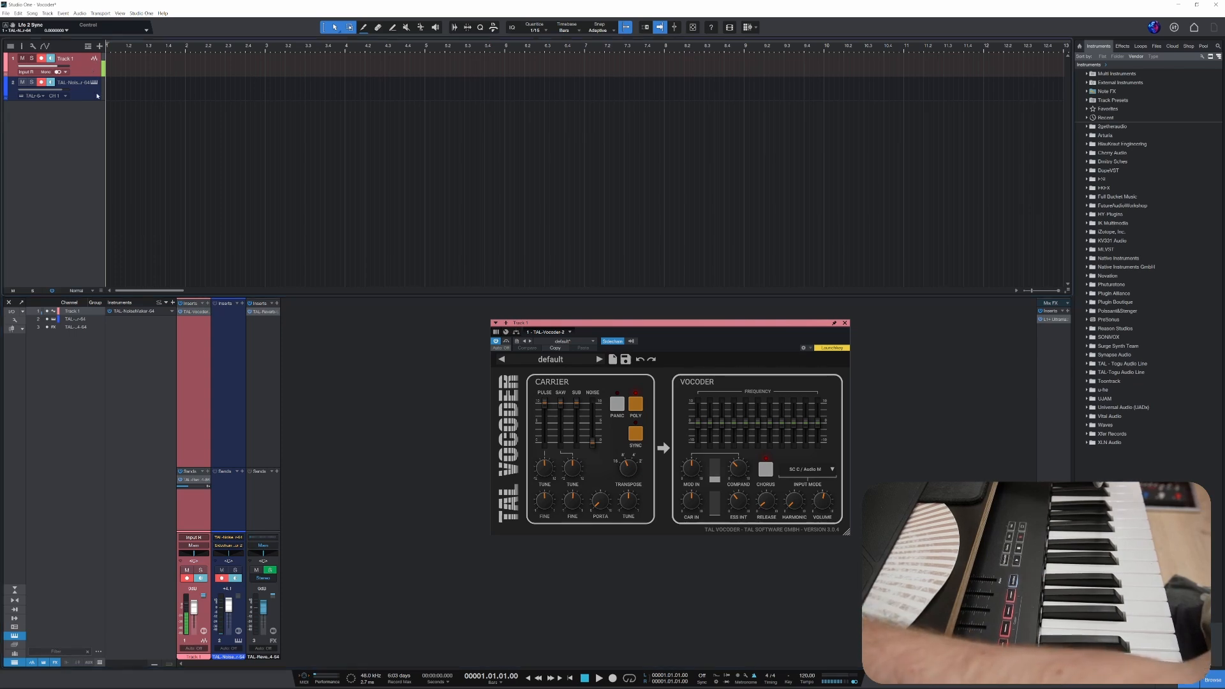
Remove all existing tracks with their instruments and the leftover mixer channel.
left_click(86, 88)
right_click(90, 96)
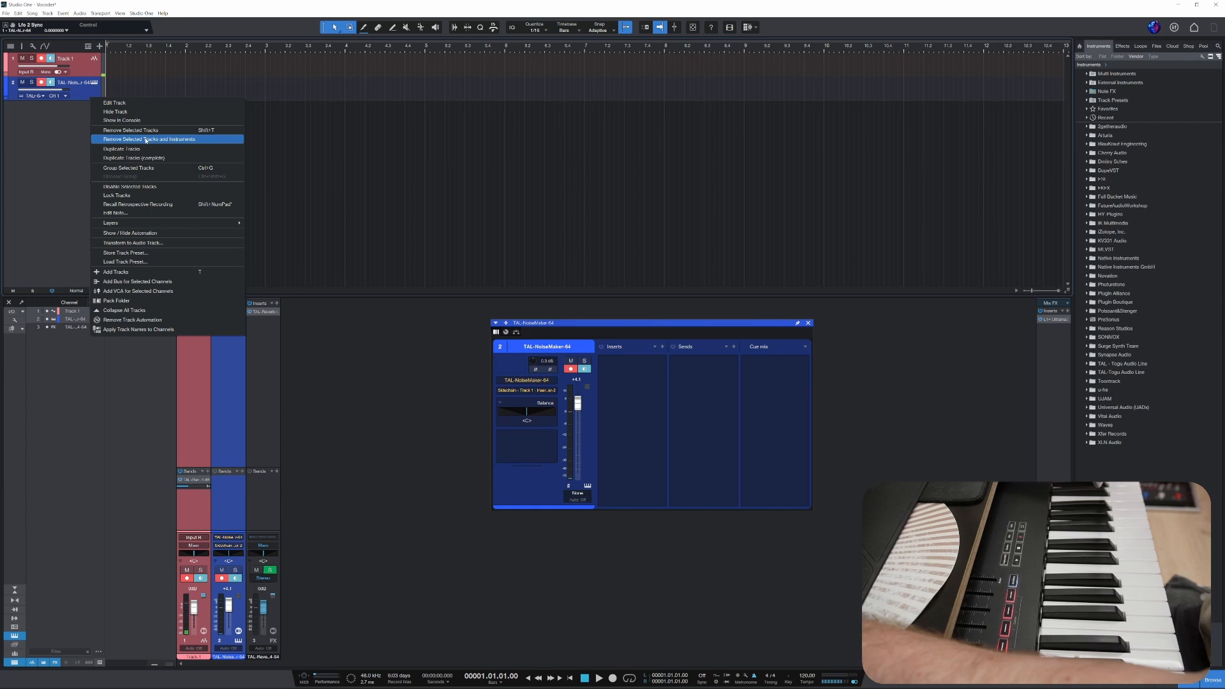
left_click(145, 141)
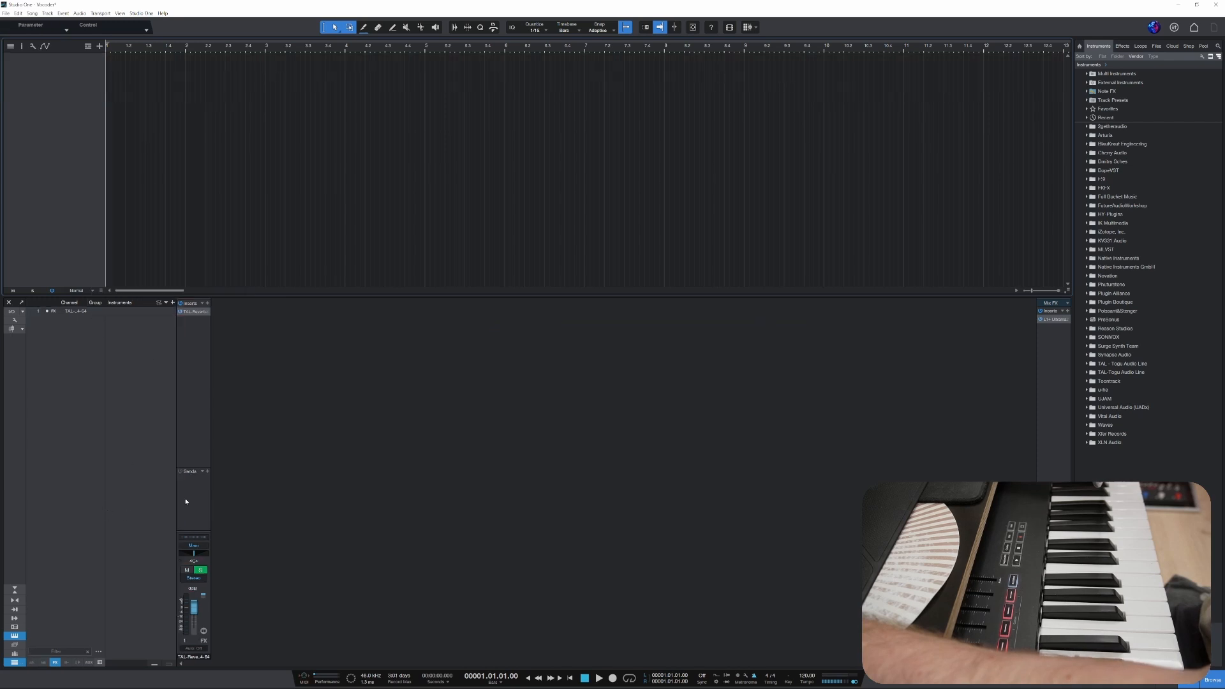
right_click(197, 401)
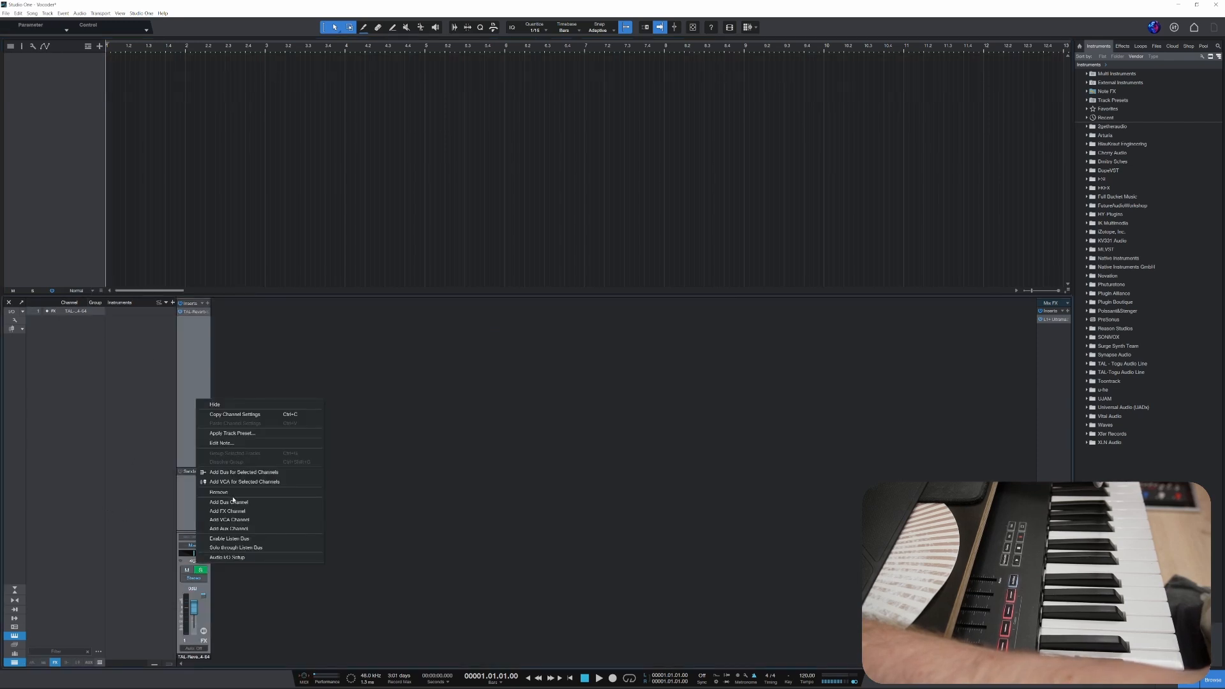
left_click(230, 492)
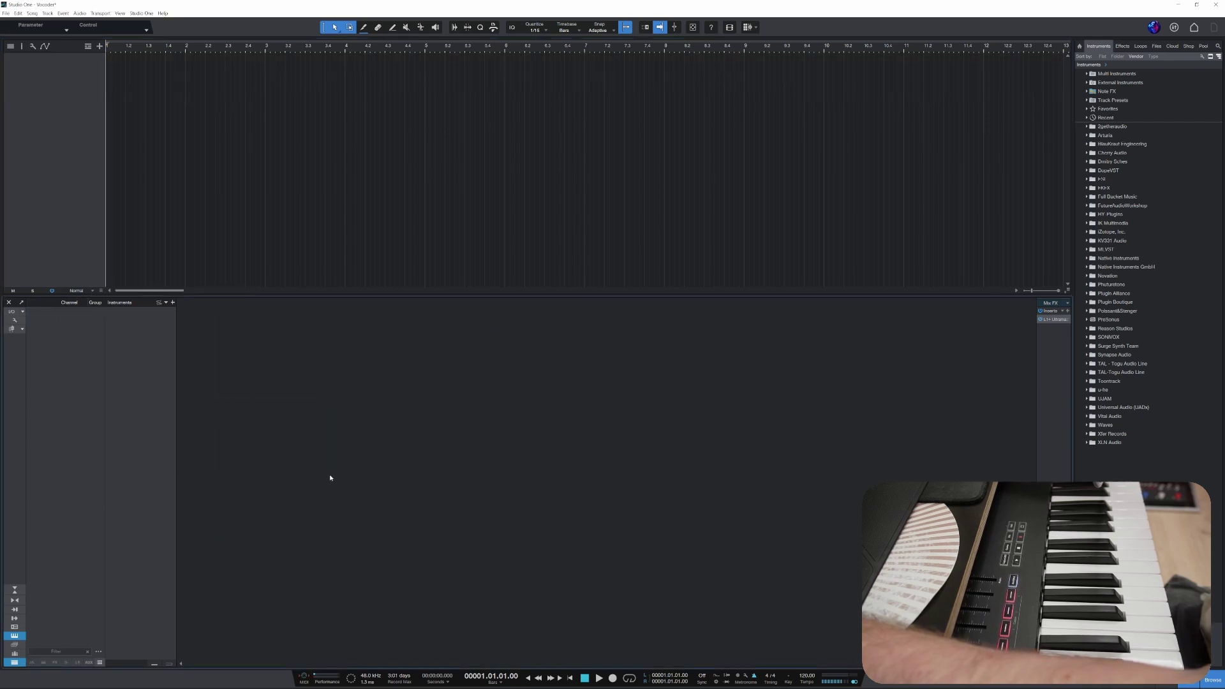
Add a new audio track set to Input R with input monitoring turned off.
right_click(69, 106)
left_click(85, 131)
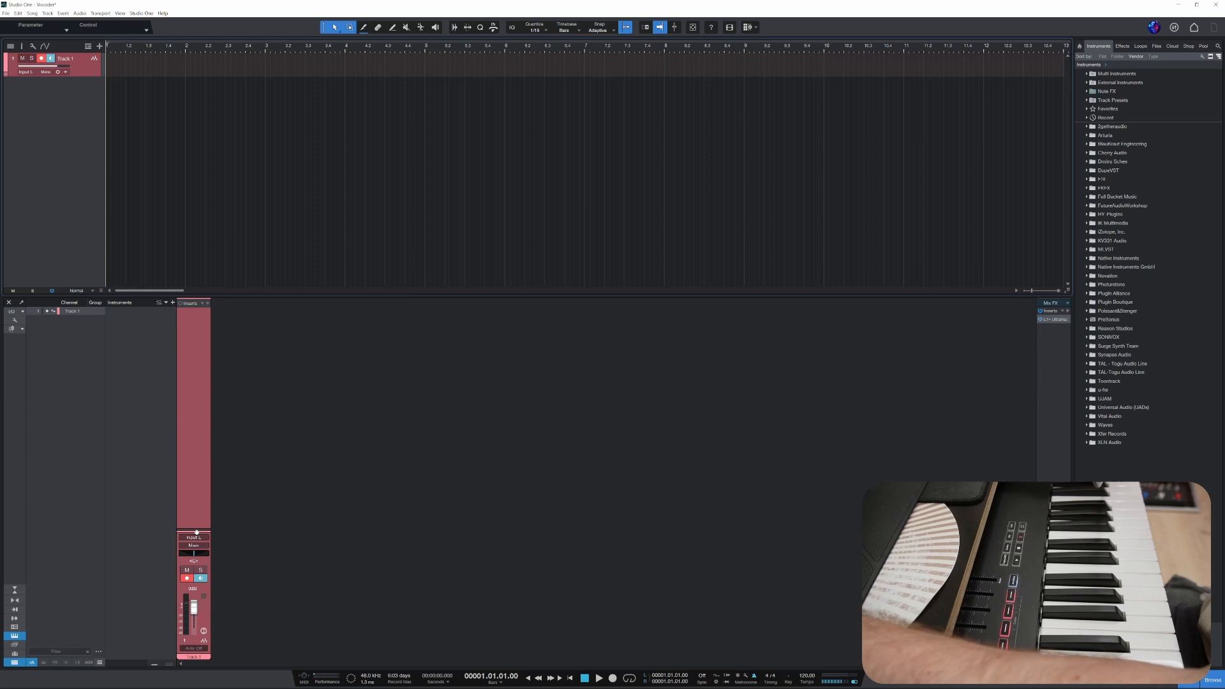
left_click_drag(195, 527, 195, 485)
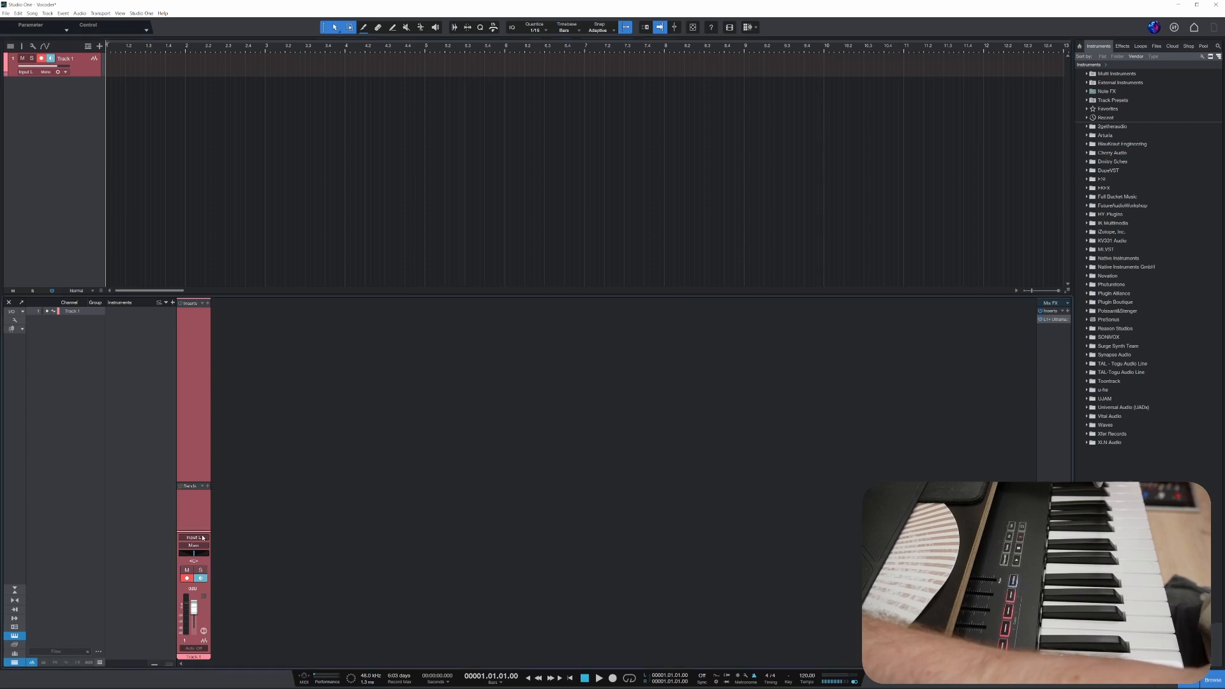
left_click(194, 538)
left_click(222, 565)
left_click(201, 578)
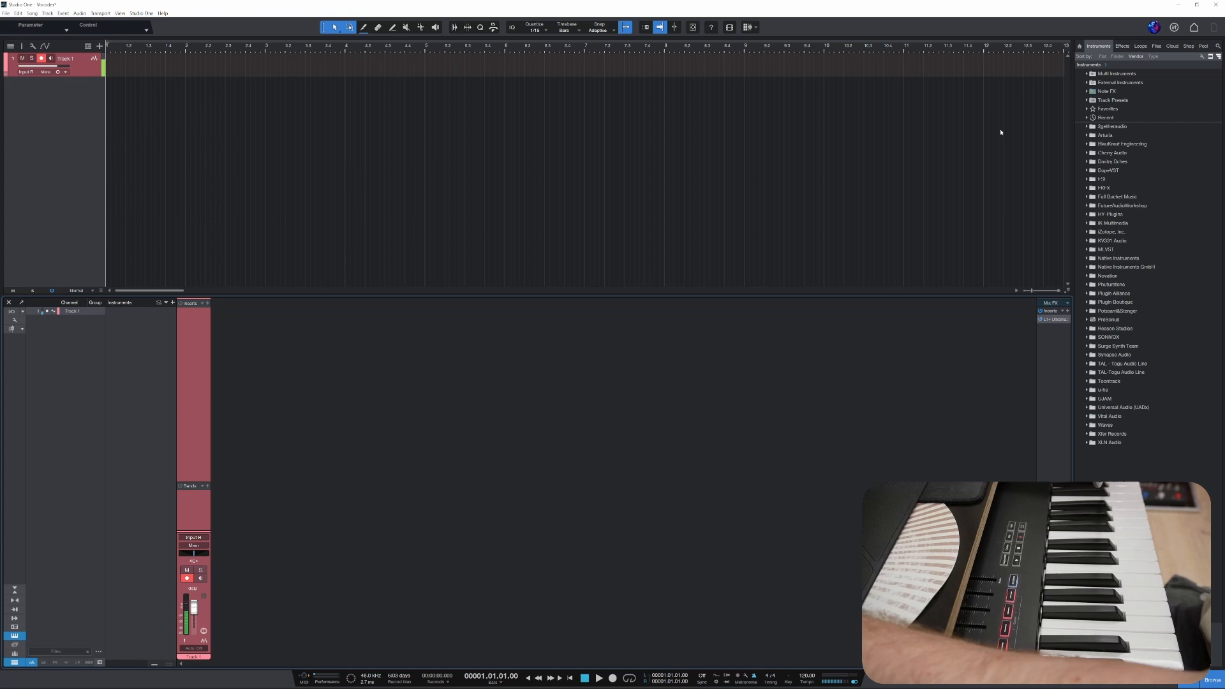
Insert TAL-Vocoder-2 from the TAL-Togu Audio Line effects onto Track 1.
left_click(1123, 46)
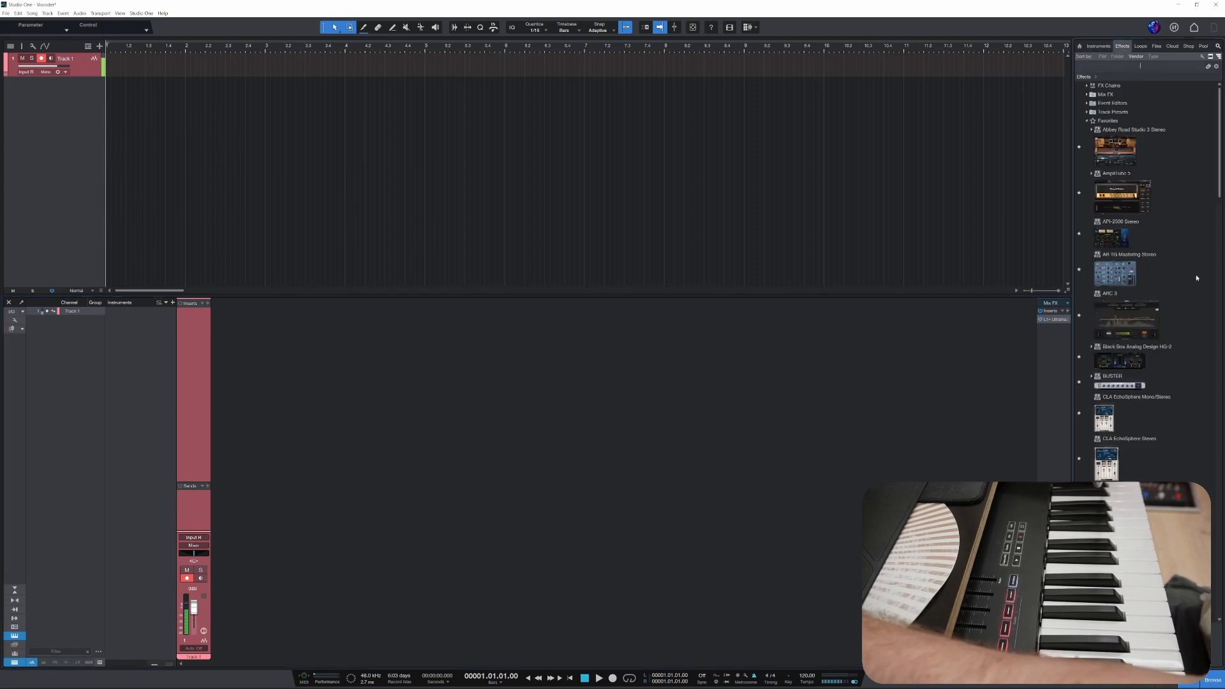
left_click(1089, 122)
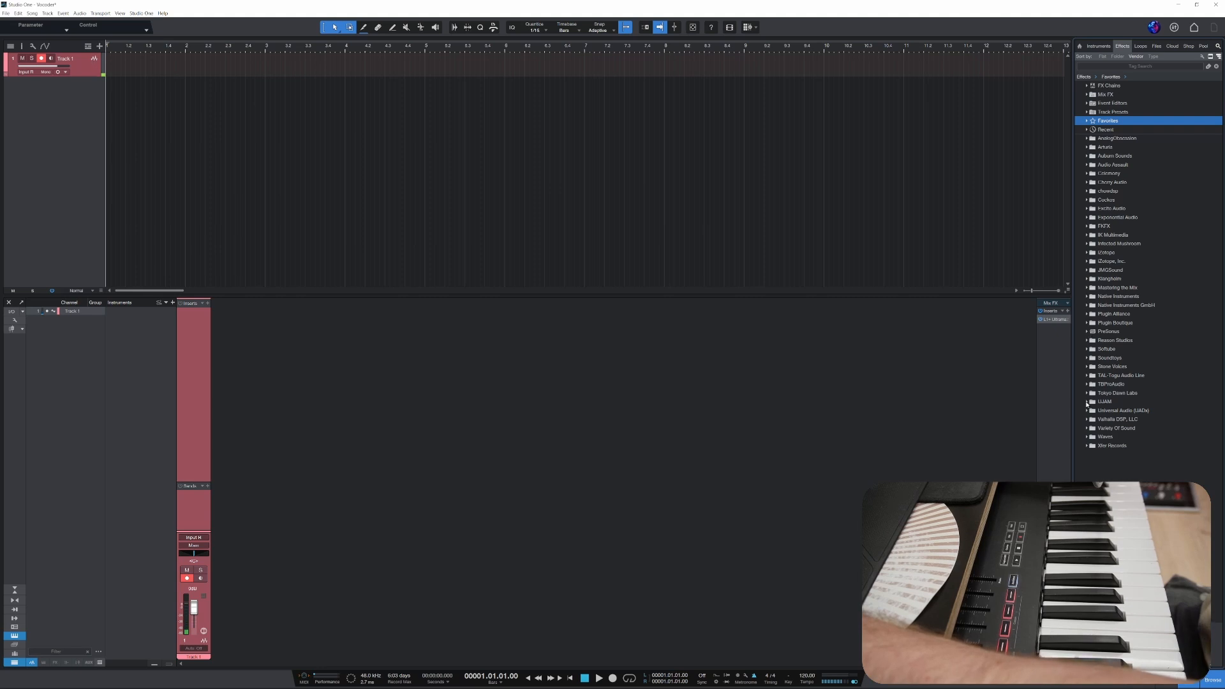
left_click(1090, 377)
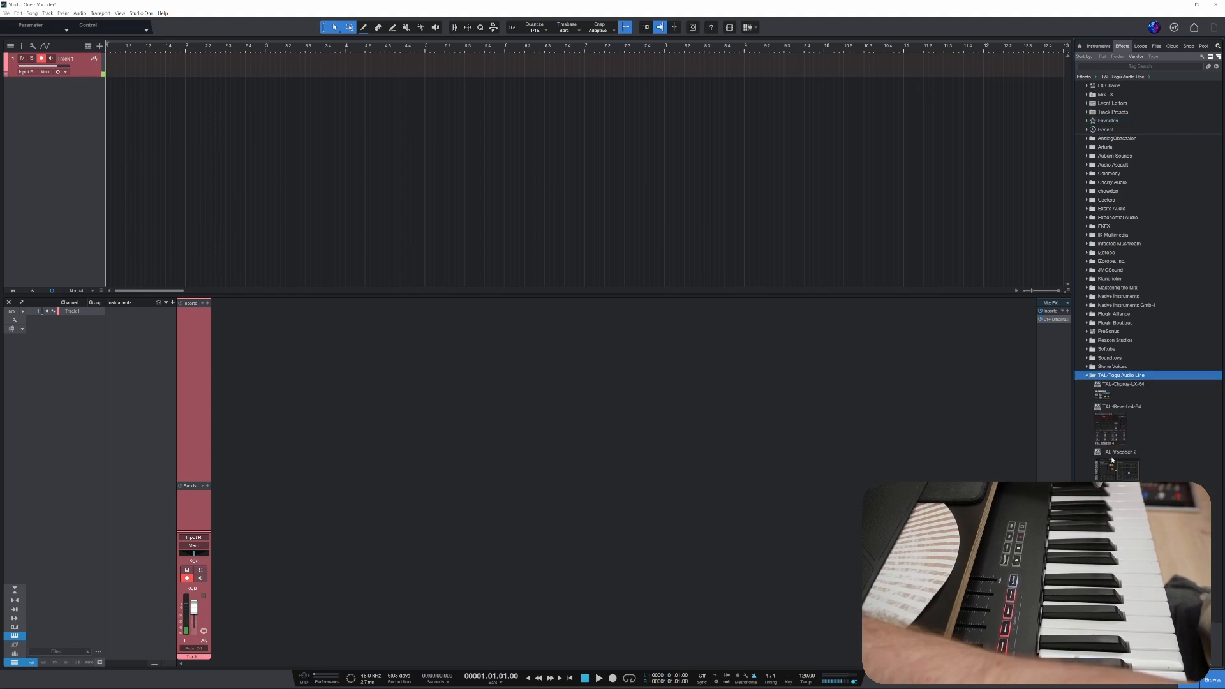
left_click_drag(1111, 461, 191, 351)
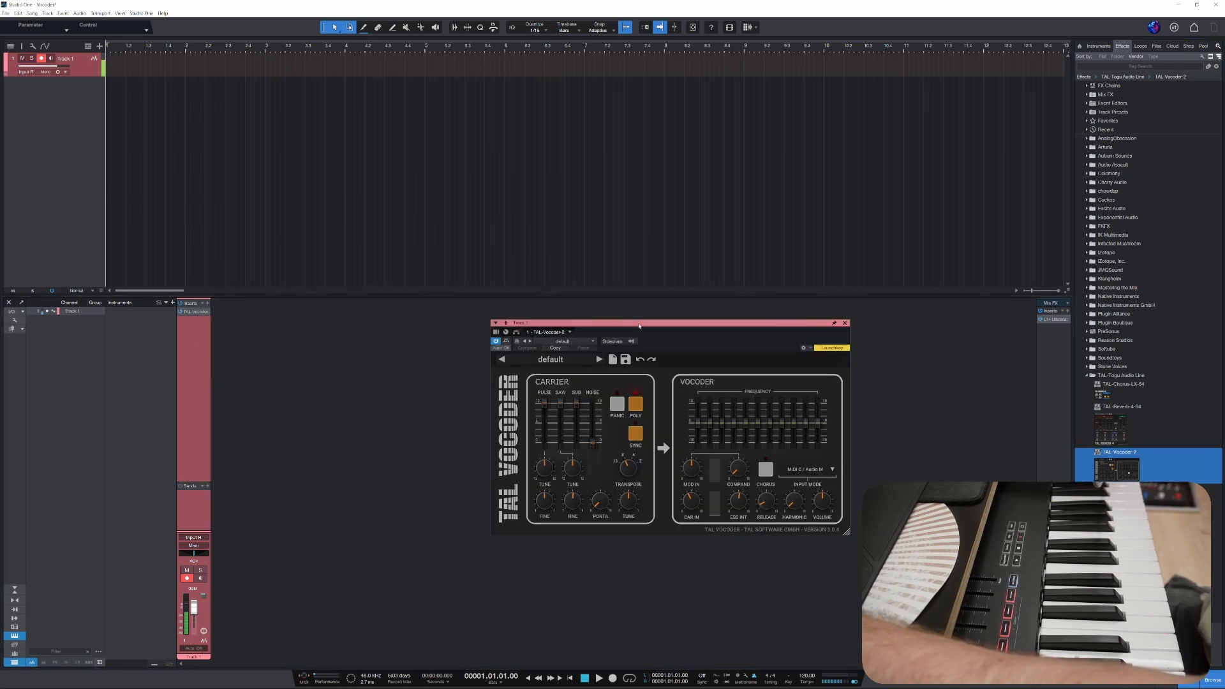
left_click_drag(640, 326, 599, 325)
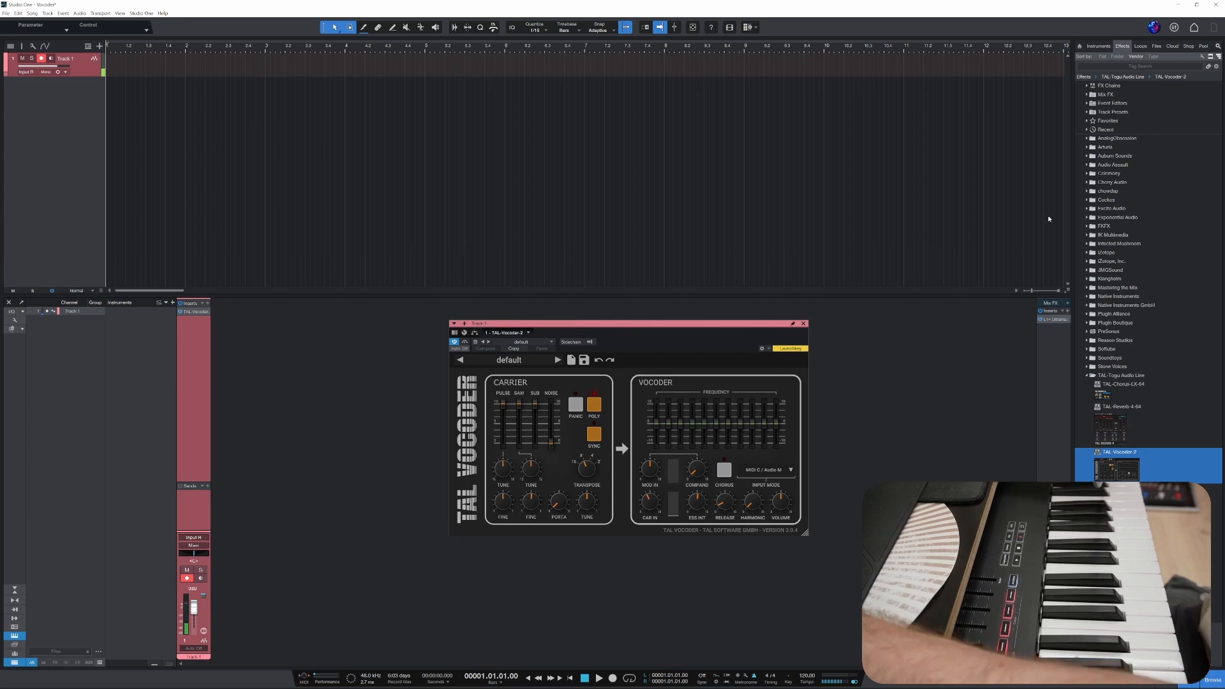
Show the TAL-Togu Audio Line instruments in the browser.
left_click(1101, 46)
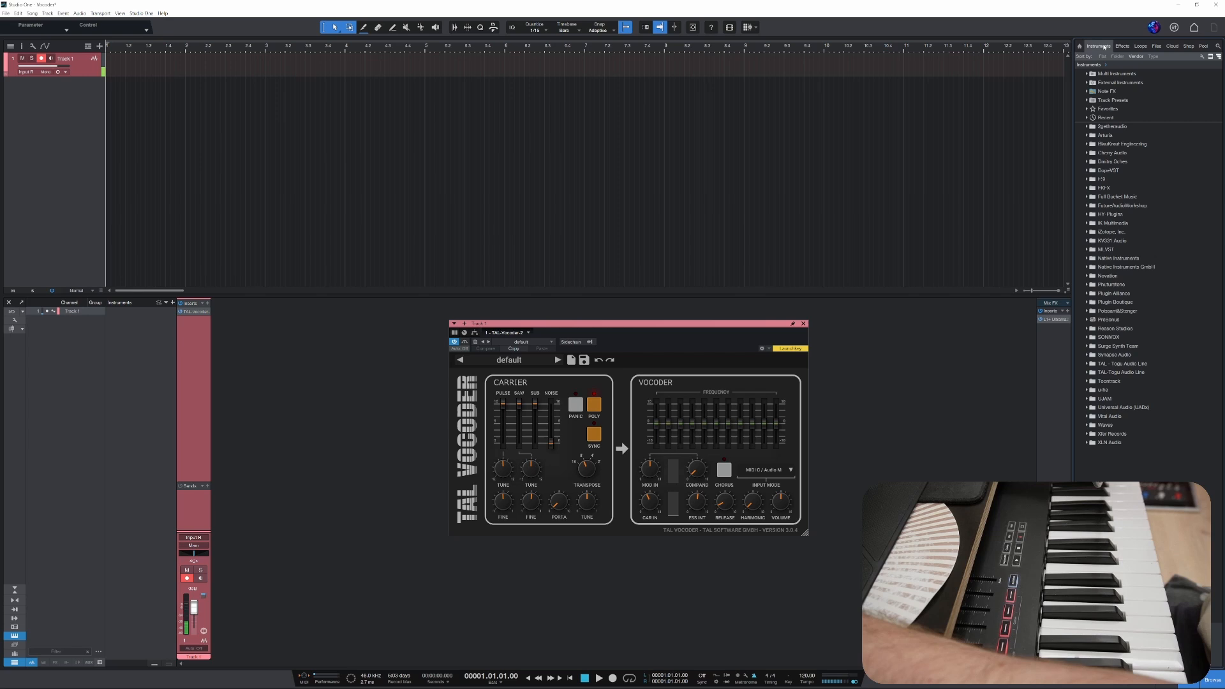
left_click(1088, 371)
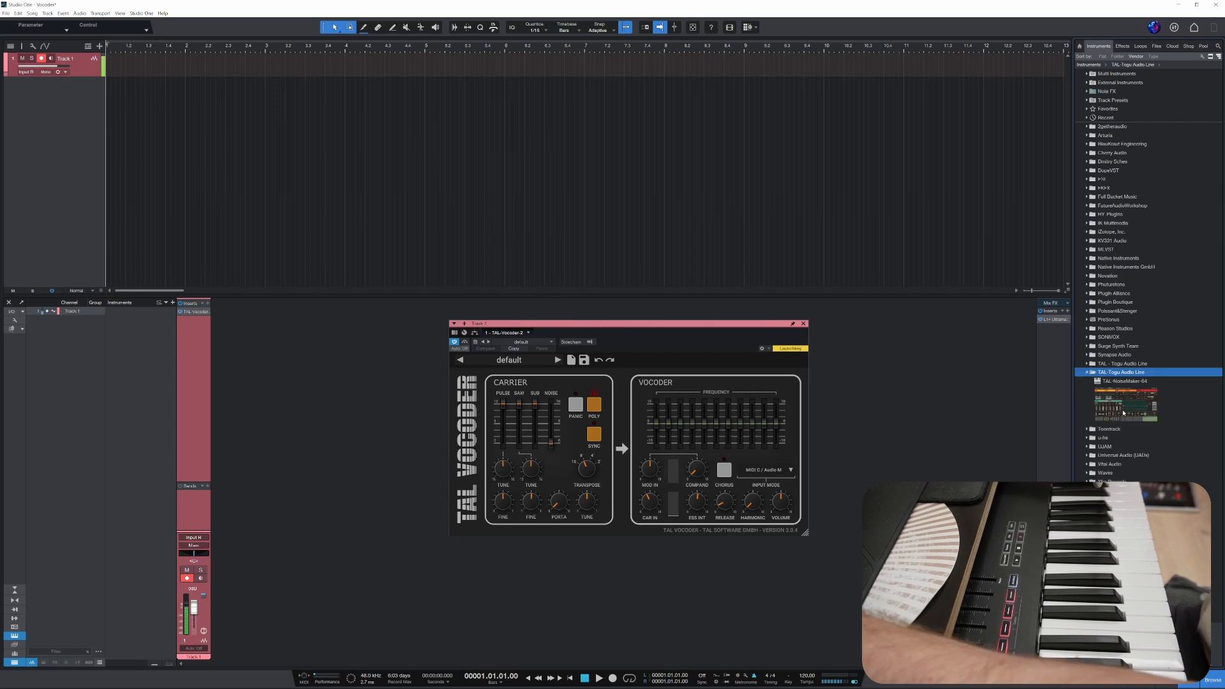
Add a TAL-NoiseMaker-64 instrument track and bring the vocoder window back in front.
left_click_drag(1121, 409, 75, 166)
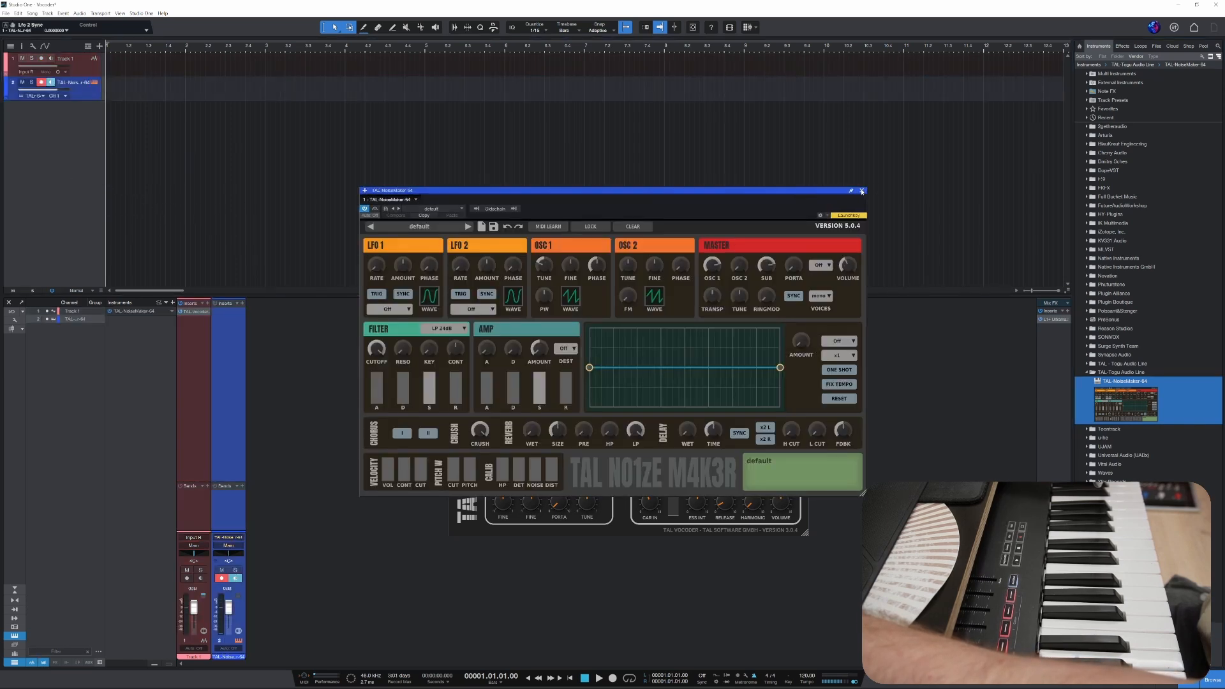
left_click(861, 191)
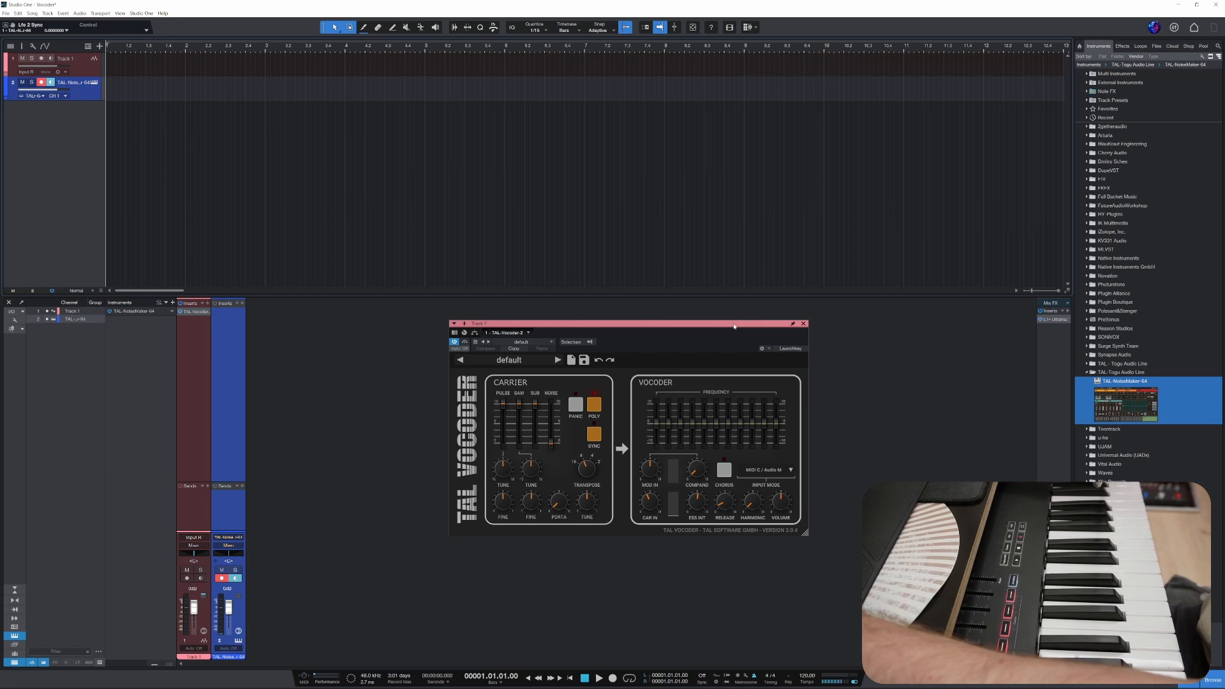
left_click_drag(735, 326, 710, 271)
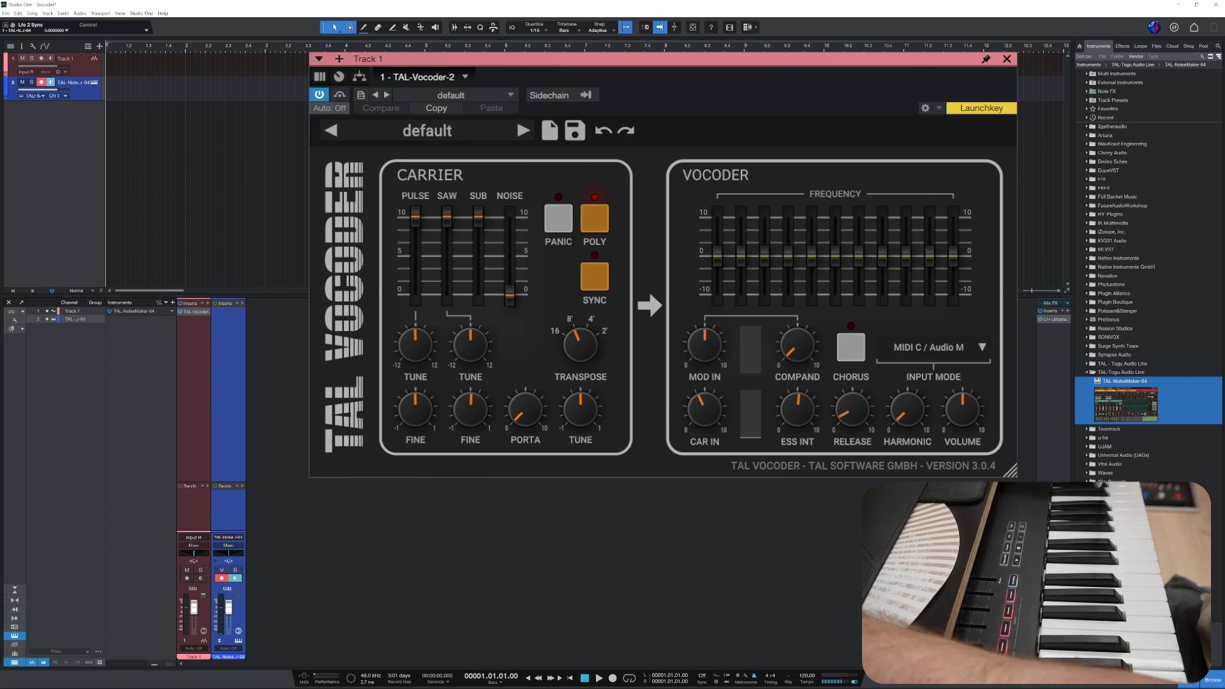
Enable the vocoder's sidechain, take the carrier from it, and arm the vocal track.
left_click(562, 94)
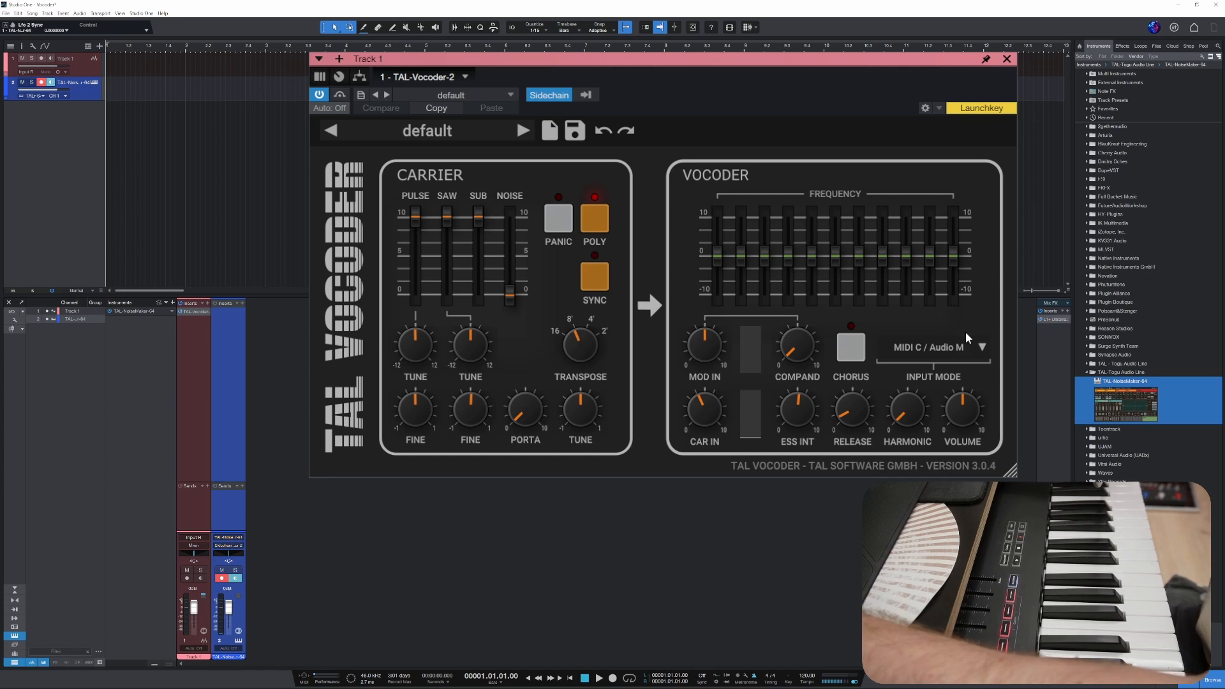
left_click(982, 346)
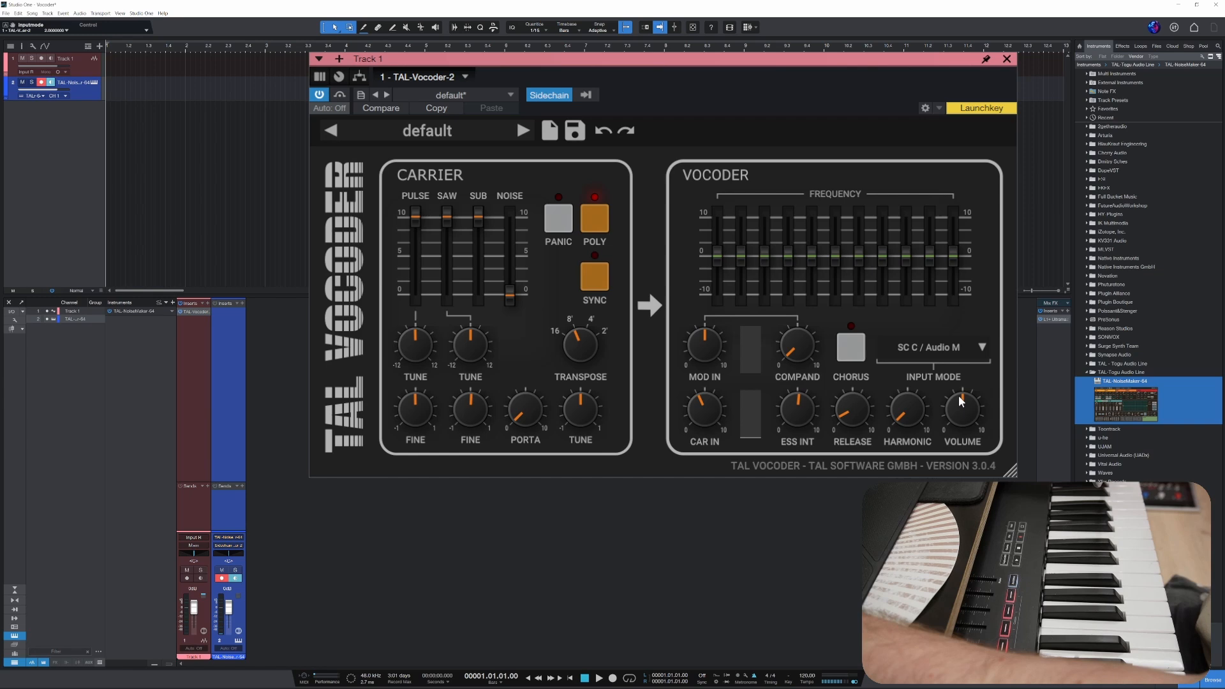
left_click(189, 579)
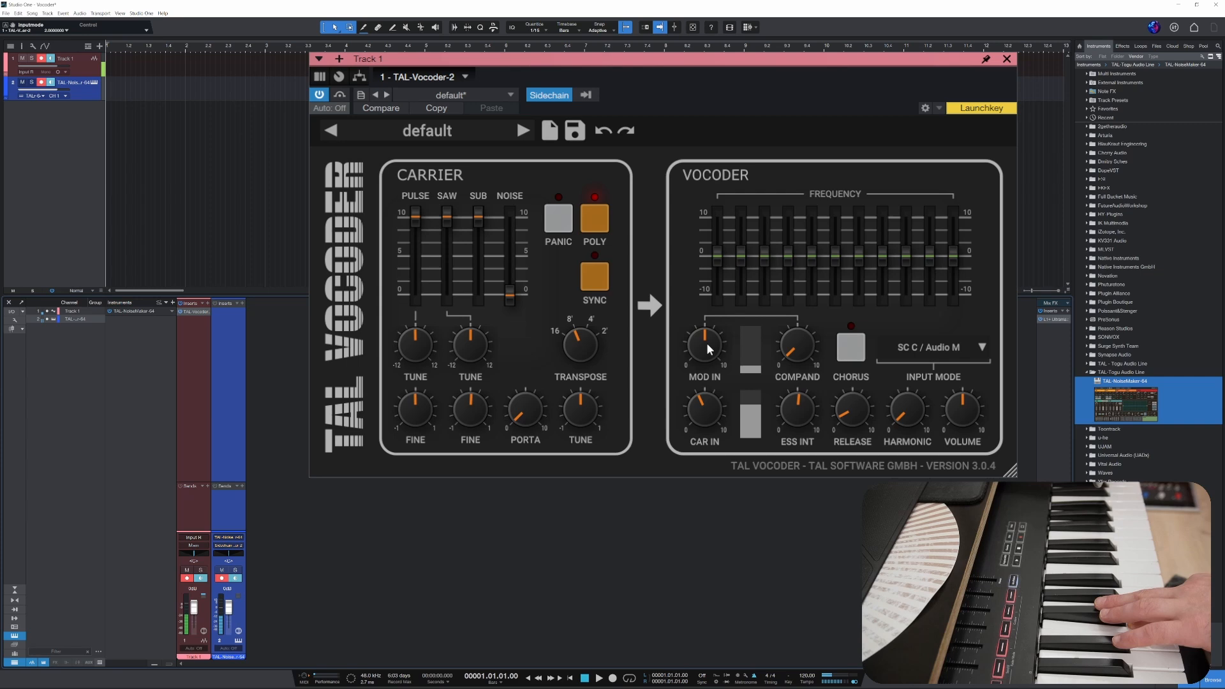
left_click_drag(704, 393, 717, 391)
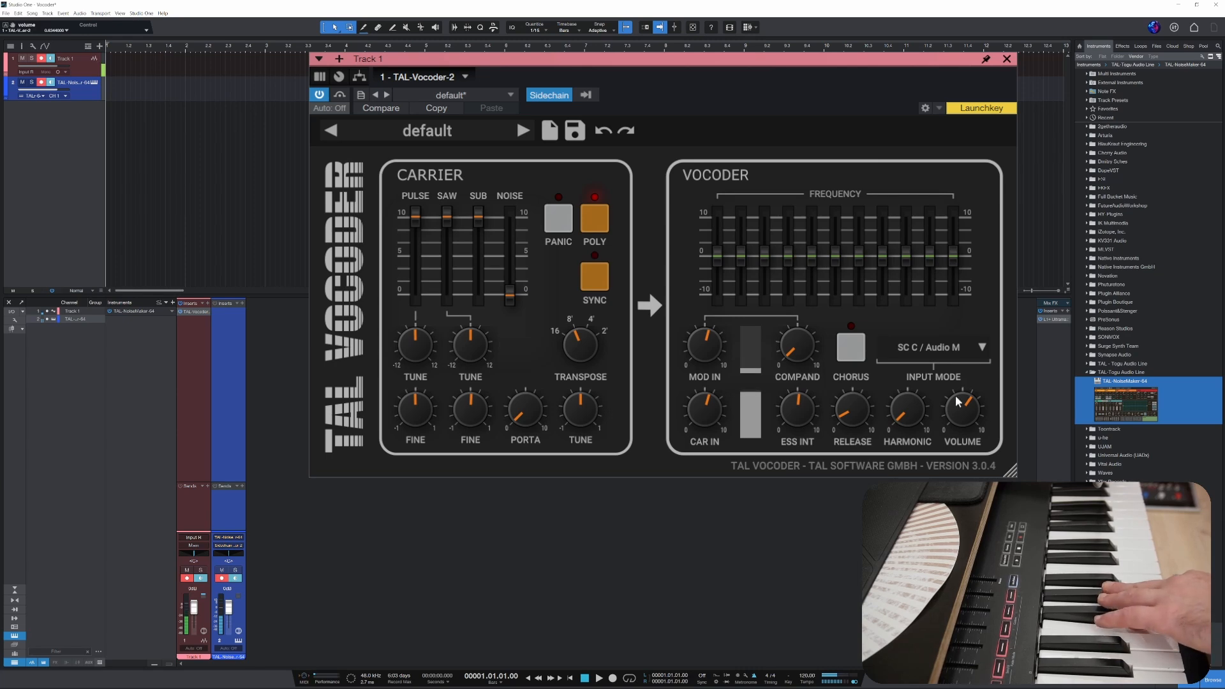
Lower the vocoder's ESS INT, raise COMPAND and switch its chorus on.
left_click_drag(803, 405, 802, 424)
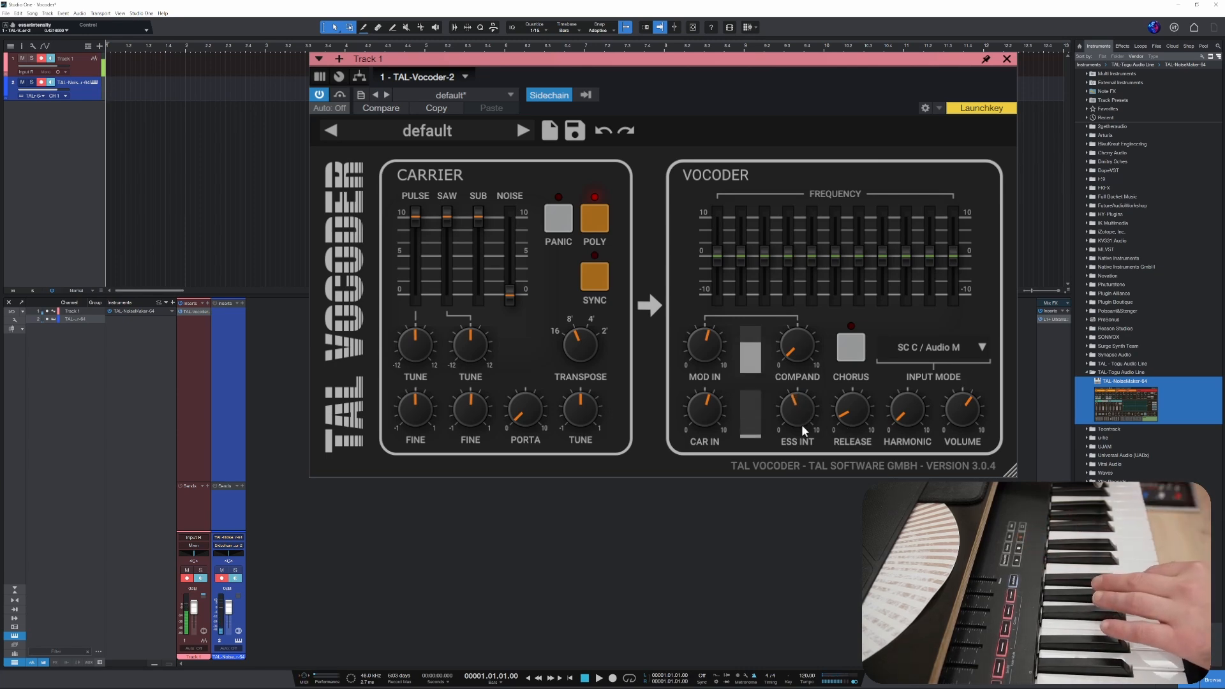
left_click_drag(794, 346, 793, 340)
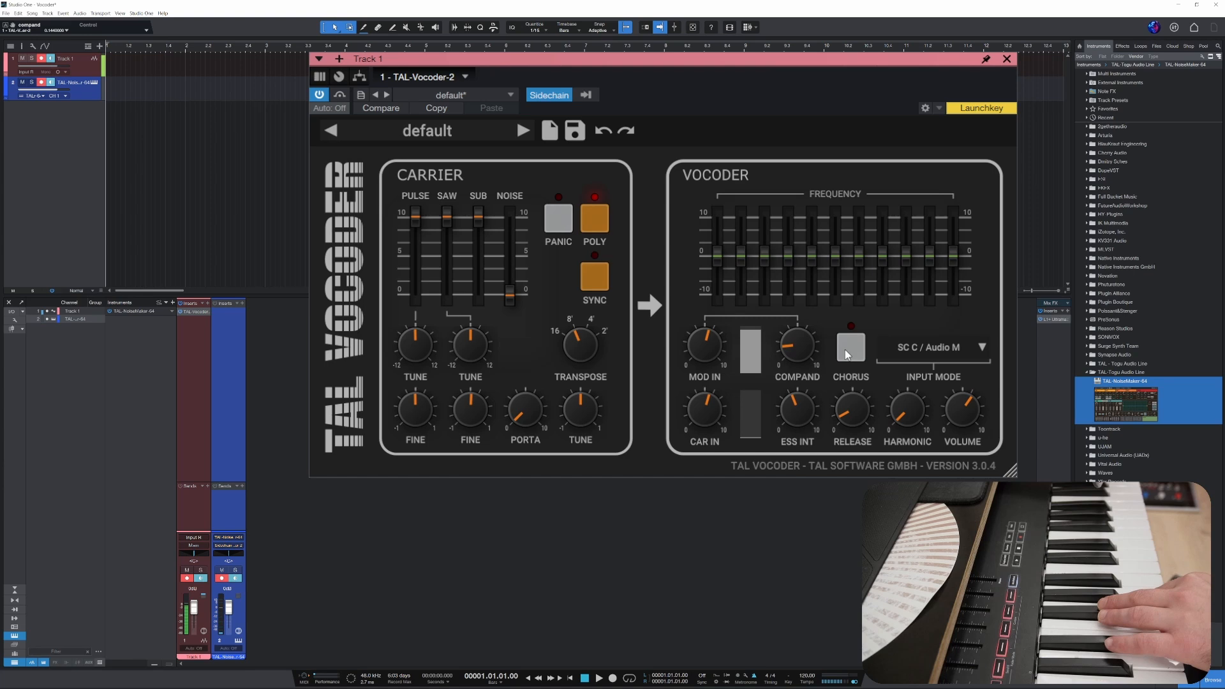
left_click(848, 353)
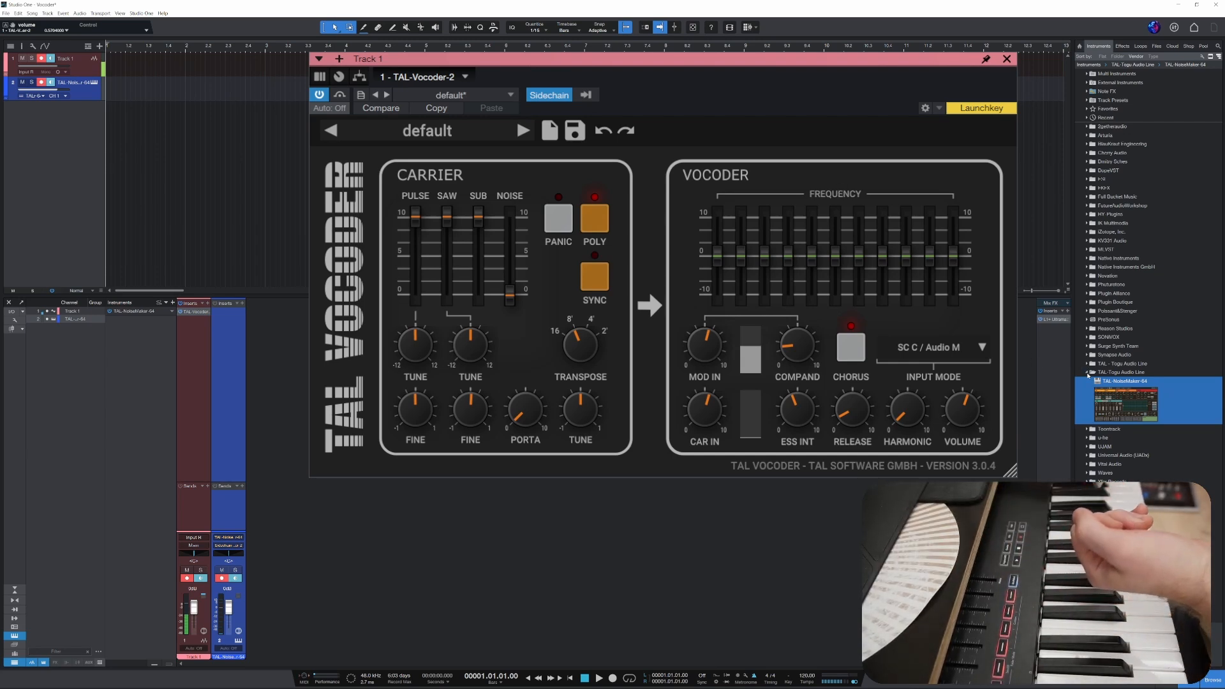
Create an FX channel with TAL-Reverb-4 set 100% wet and return to the Track 1 vocoder.
left_click(1089, 373)
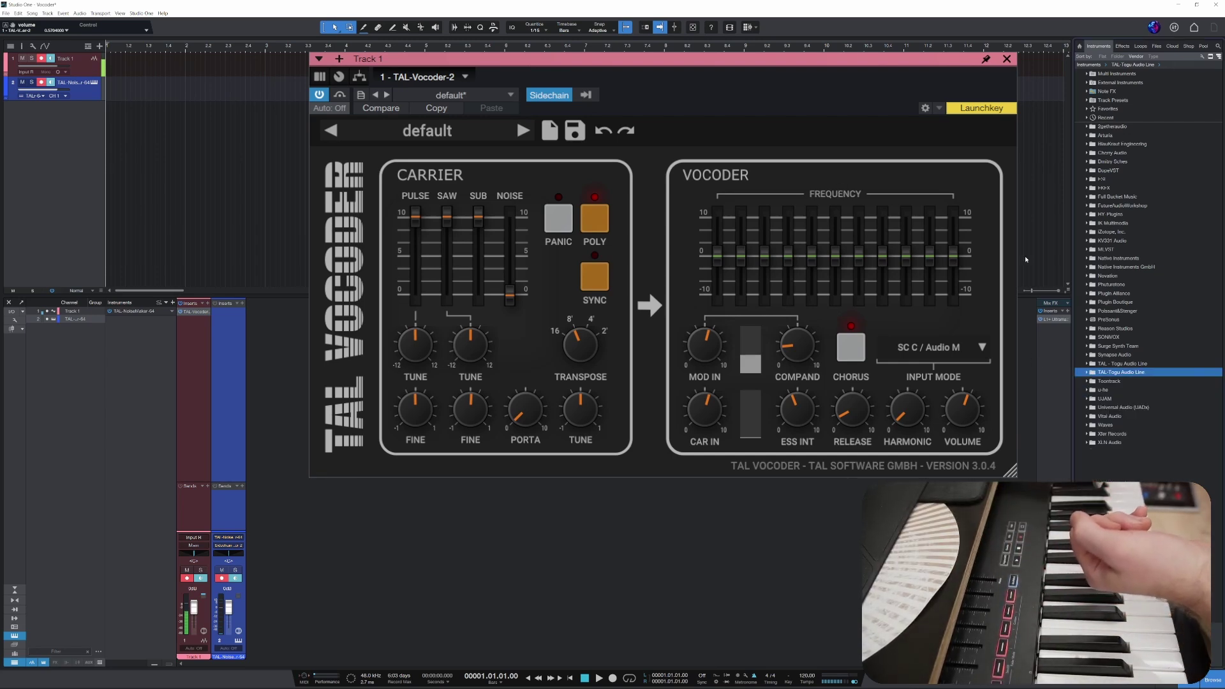
left_click(1124, 47)
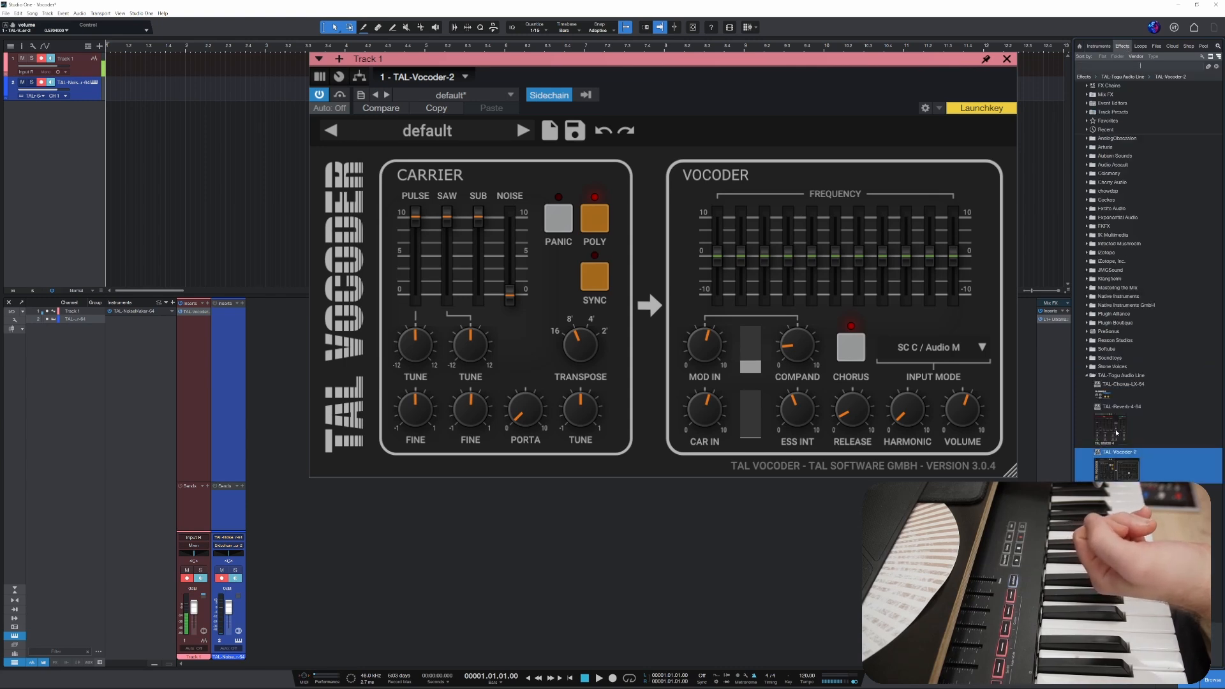
left_click_drag(1117, 433, 196, 513)
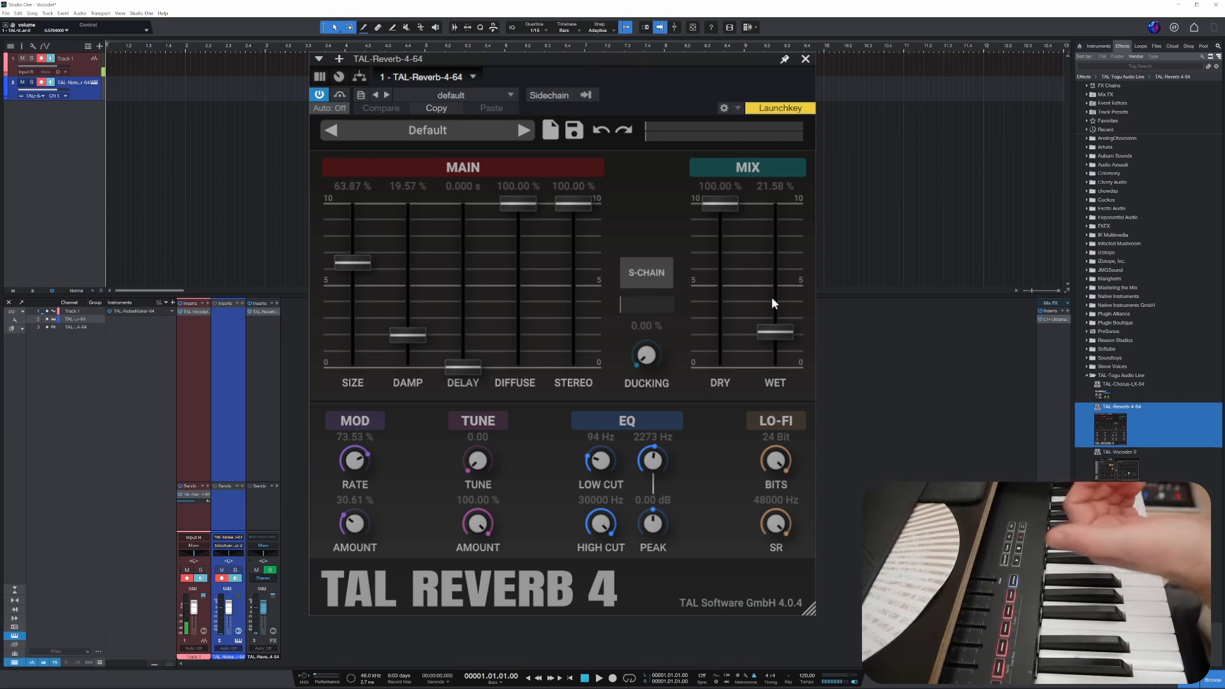
left_click_drag(776, 326, 780, 168)
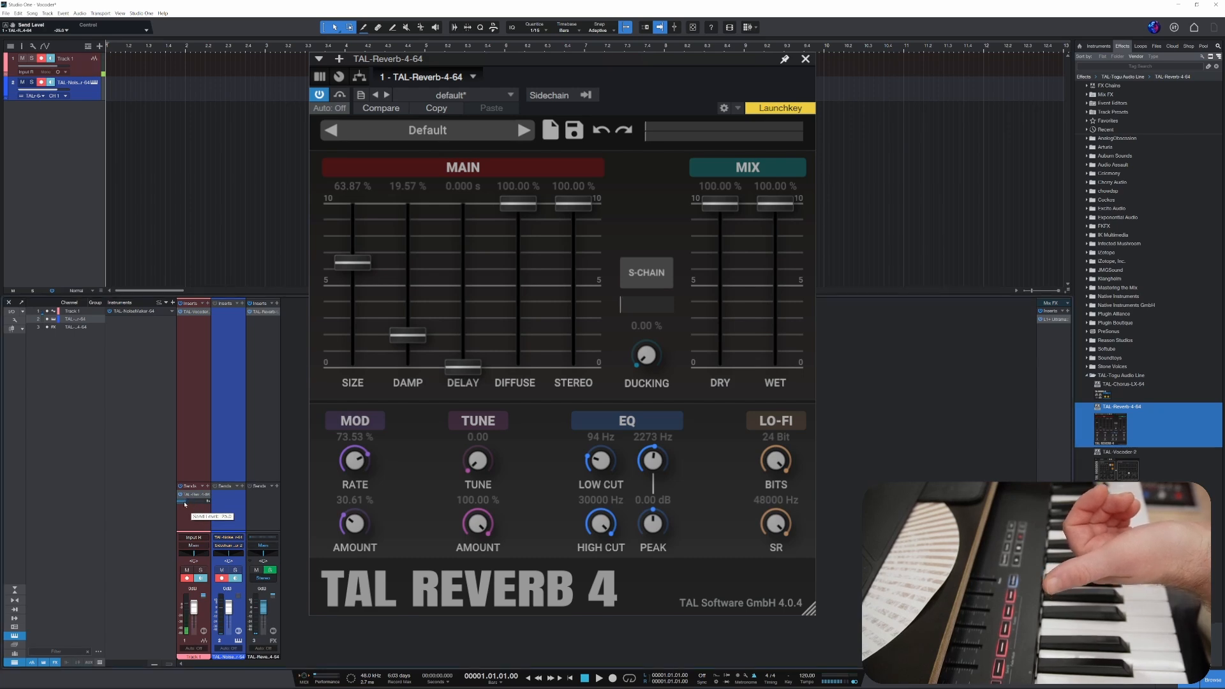
left_click(194, 313)
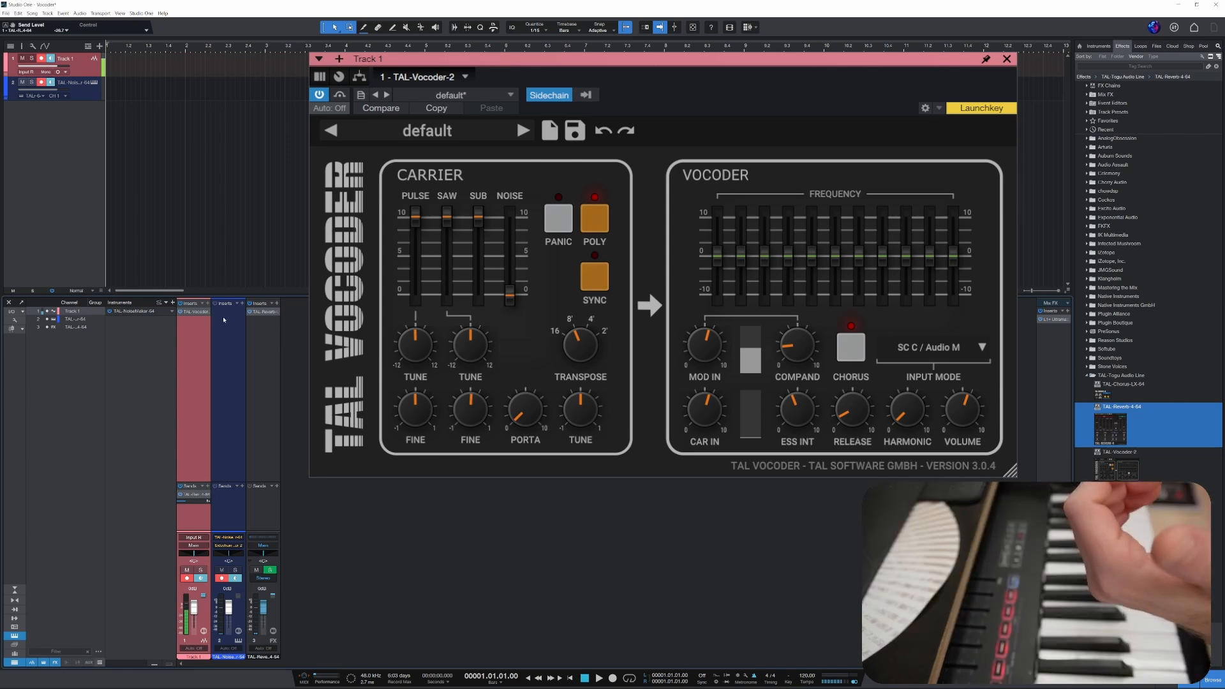
Bring up the TAL-NoiseMaker editor from the instrument channel's insert.
left_click(230, 539)
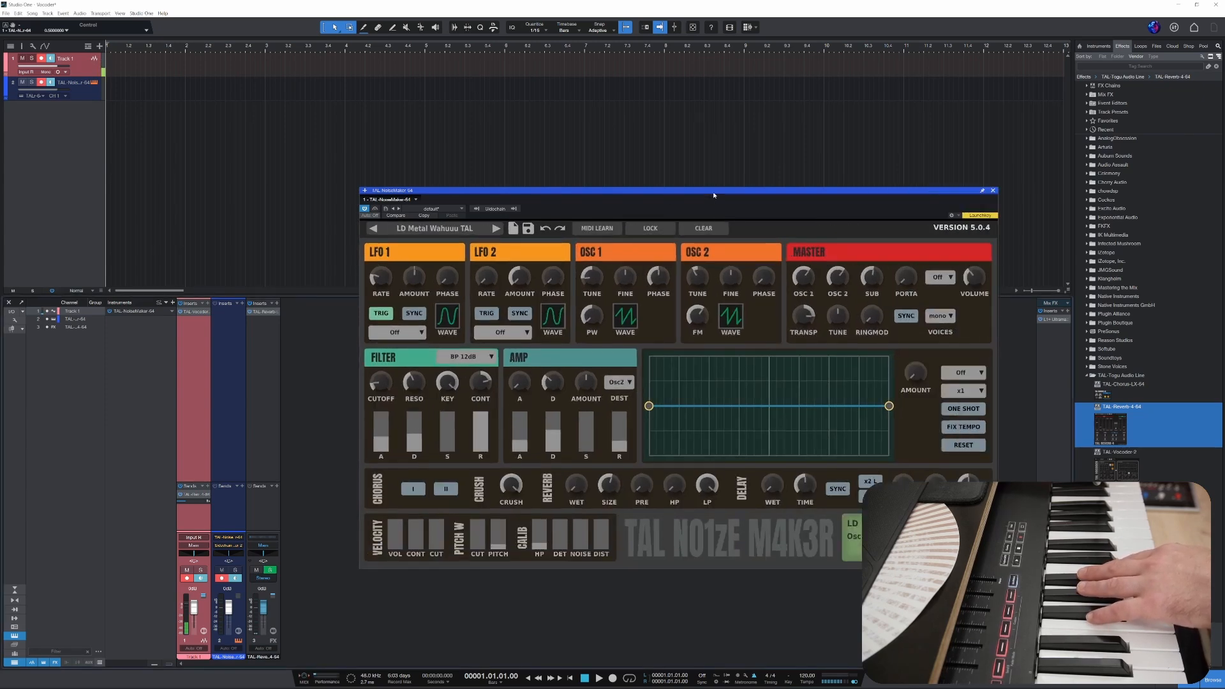
Step through LD Mod-U-Crush, ModWave and Morph Sync presets, landing on LD Muchos Air TAL.
left_click_drag(713, 194, 649, 184)
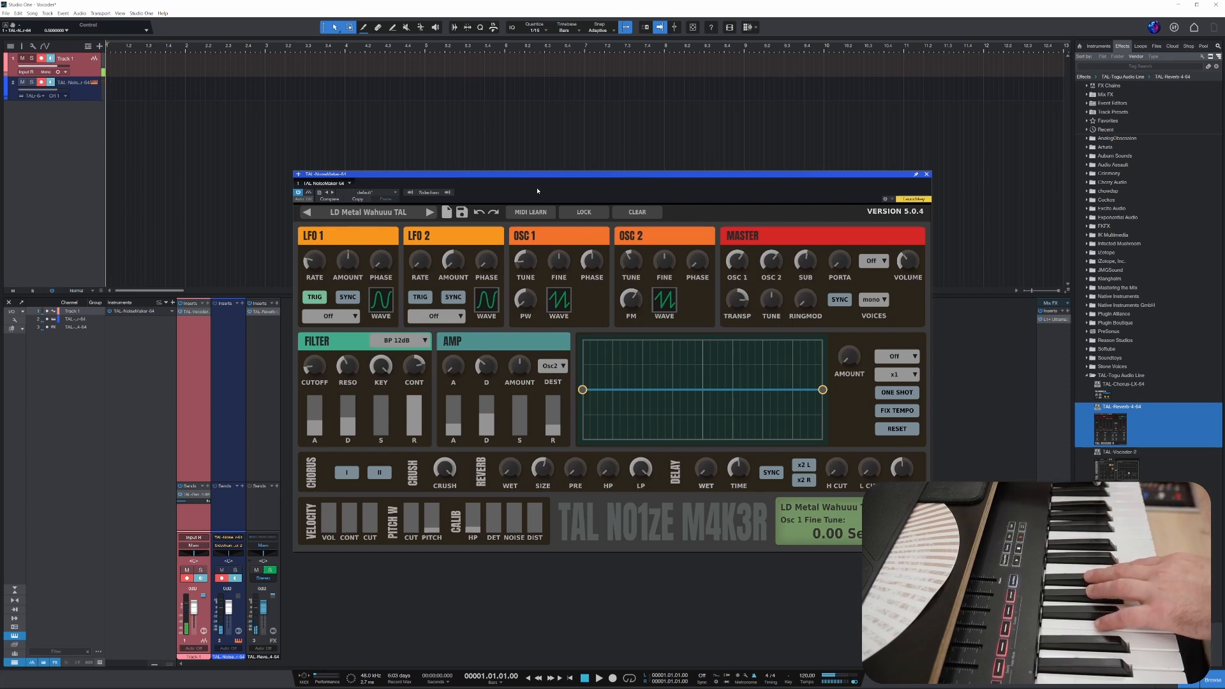
left_click(430, 215)
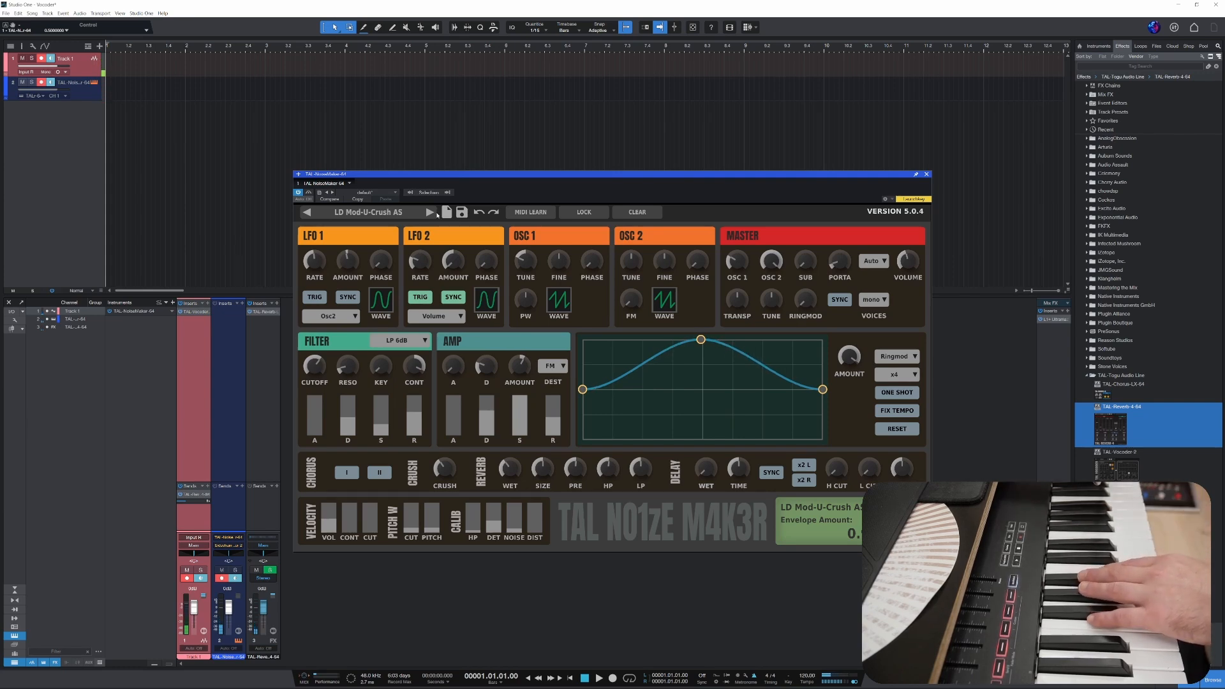
left_click(431, 212)
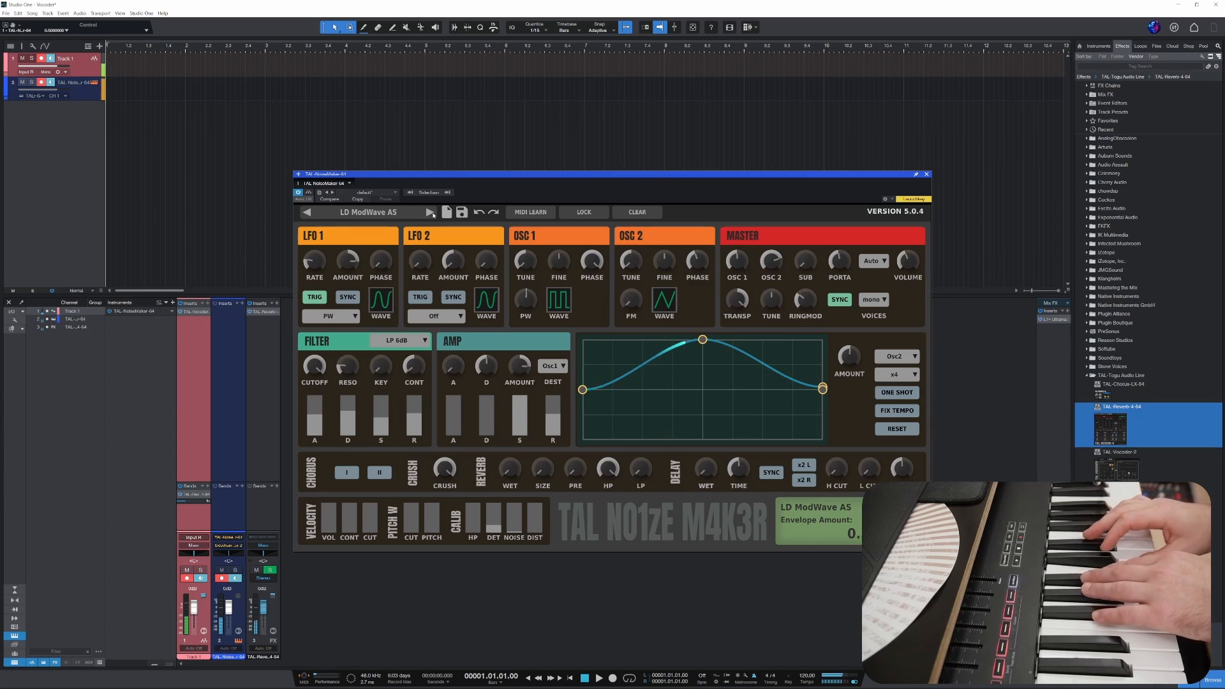
left_click(432, 211)
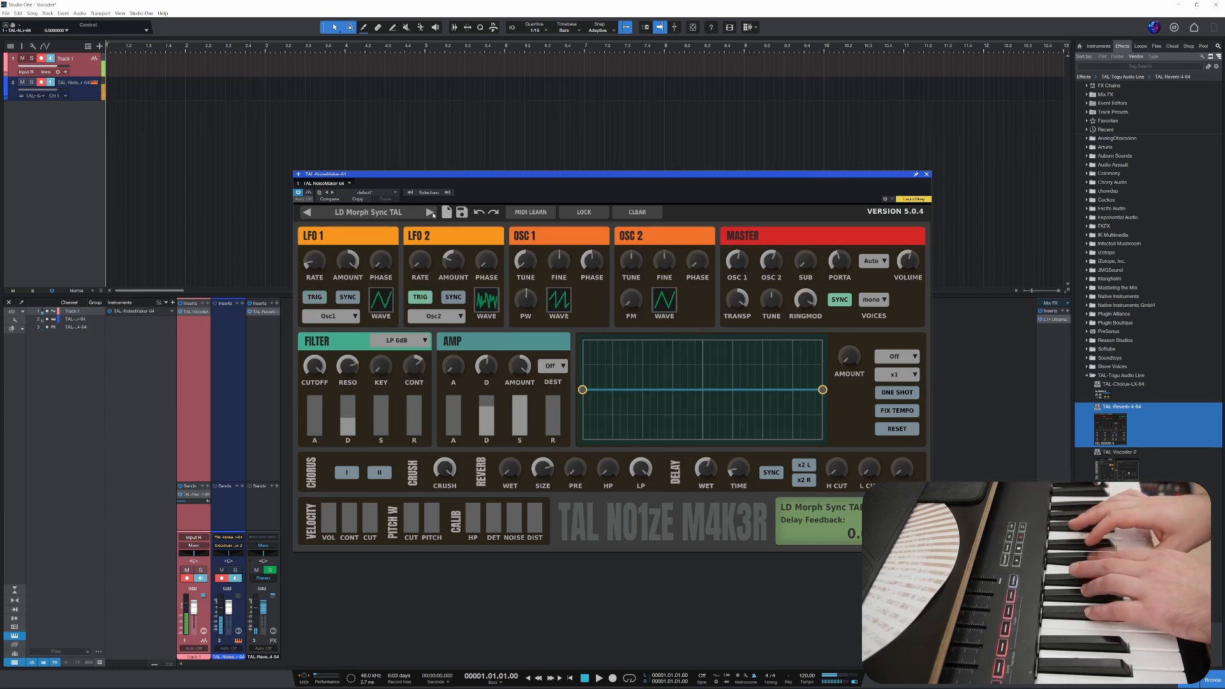
left_click(431, 212)
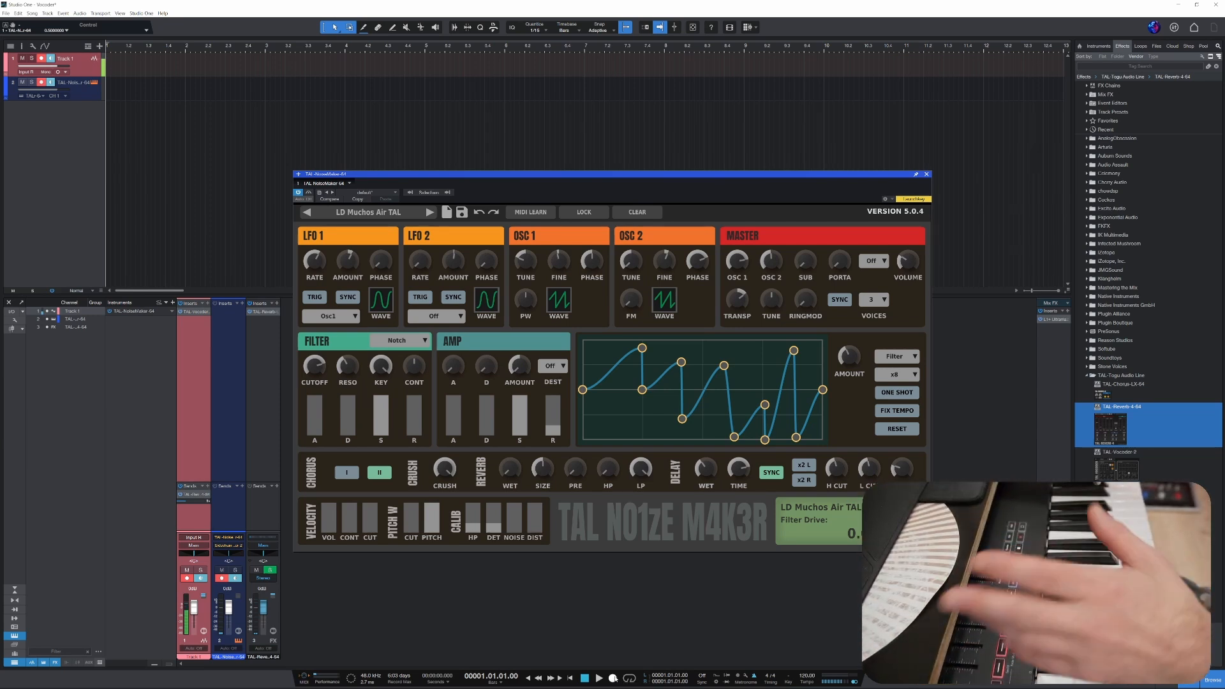
Record a vocal and NoiseMaker MIDI take, then play it back and stop.
key("KP_Multiply")
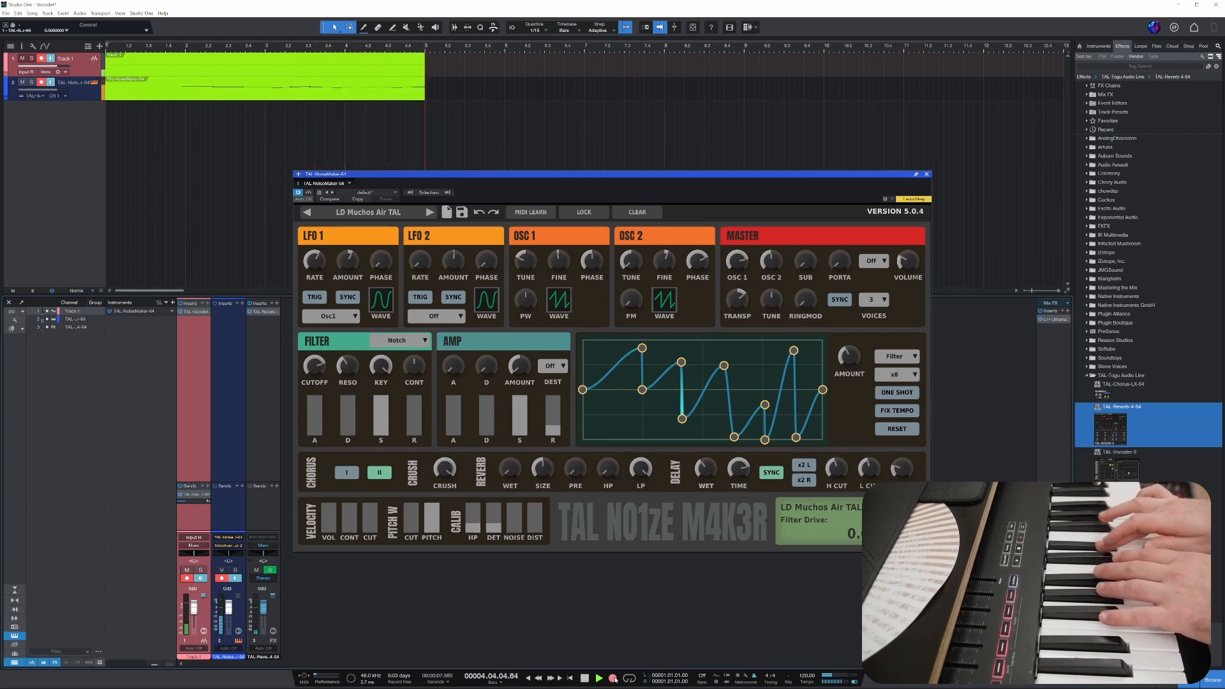
key("space")
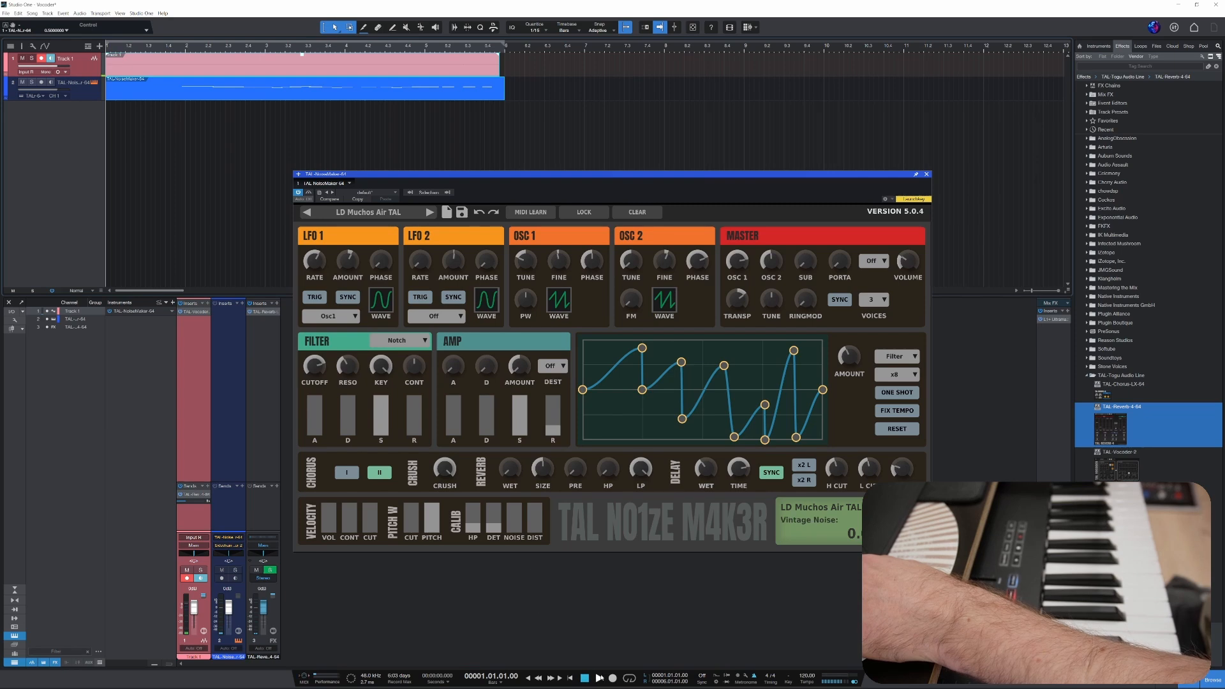
left_click(598, 677)
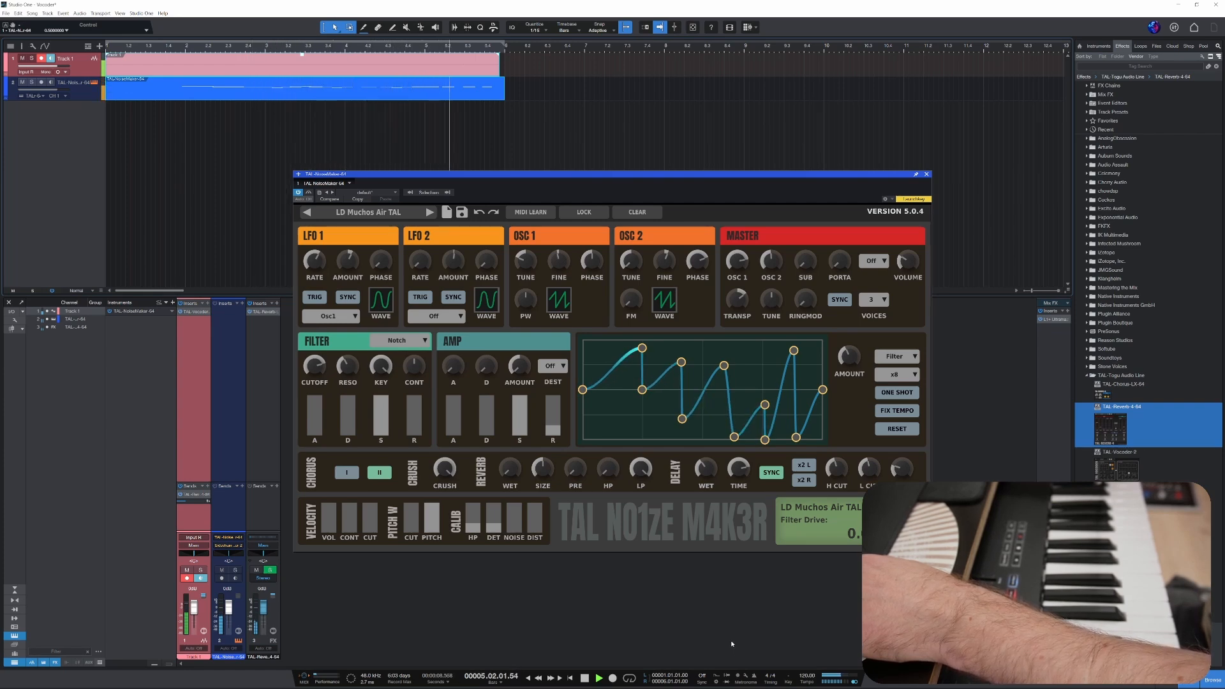
key("space")
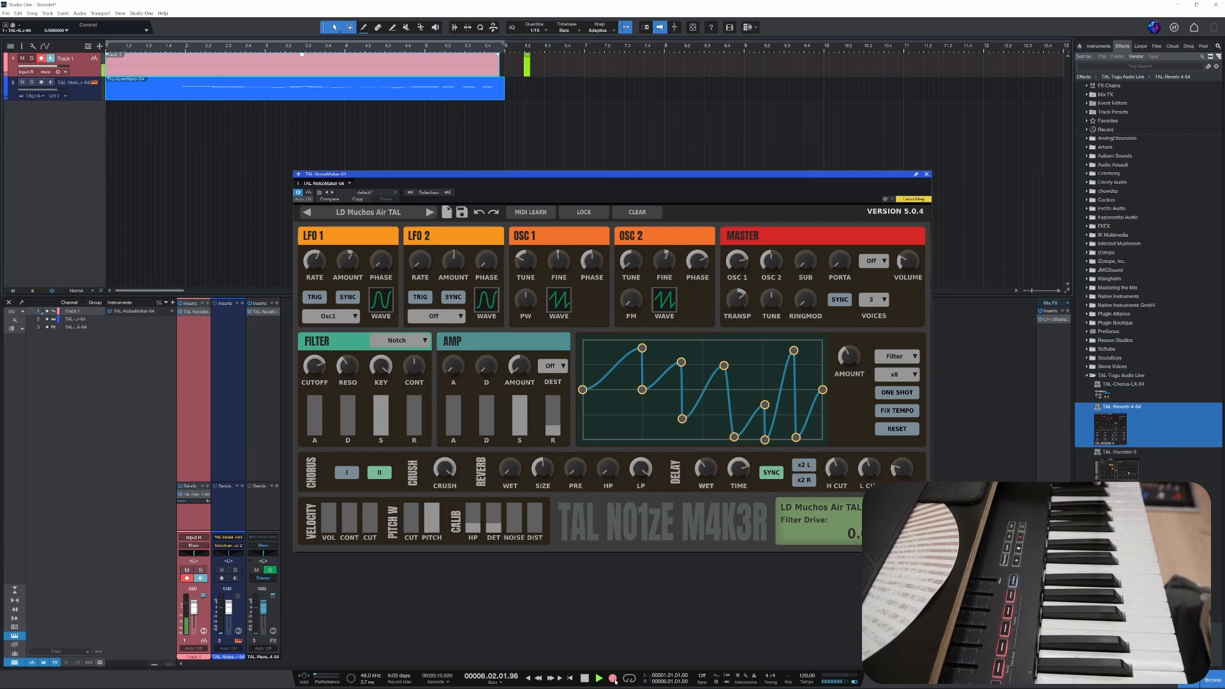
Record a second vocal take over the first and collapse Track 1's take lanes.
key("space")
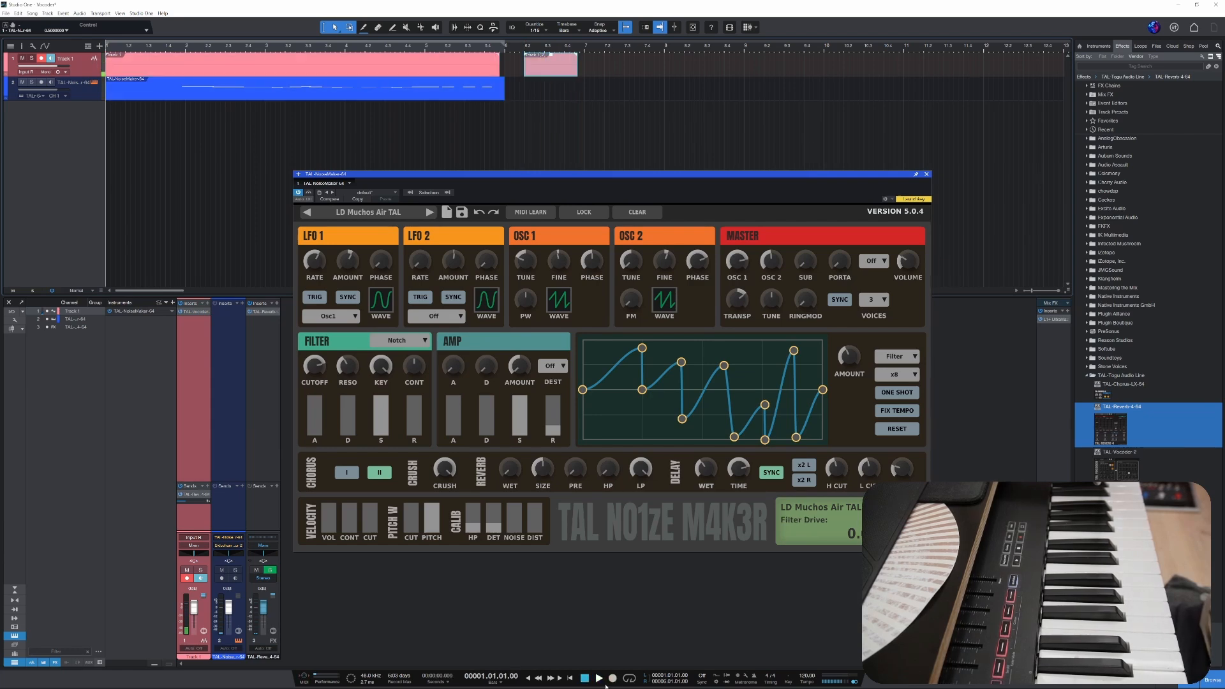
left_click(613, 677)
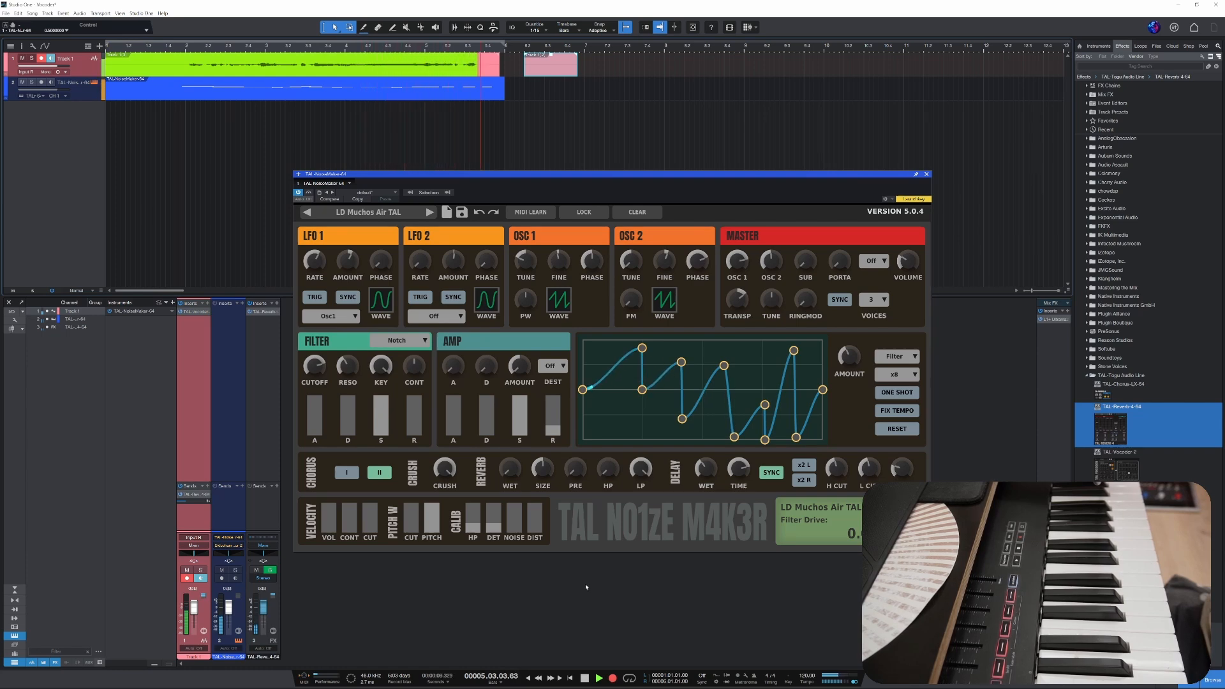
key("space")
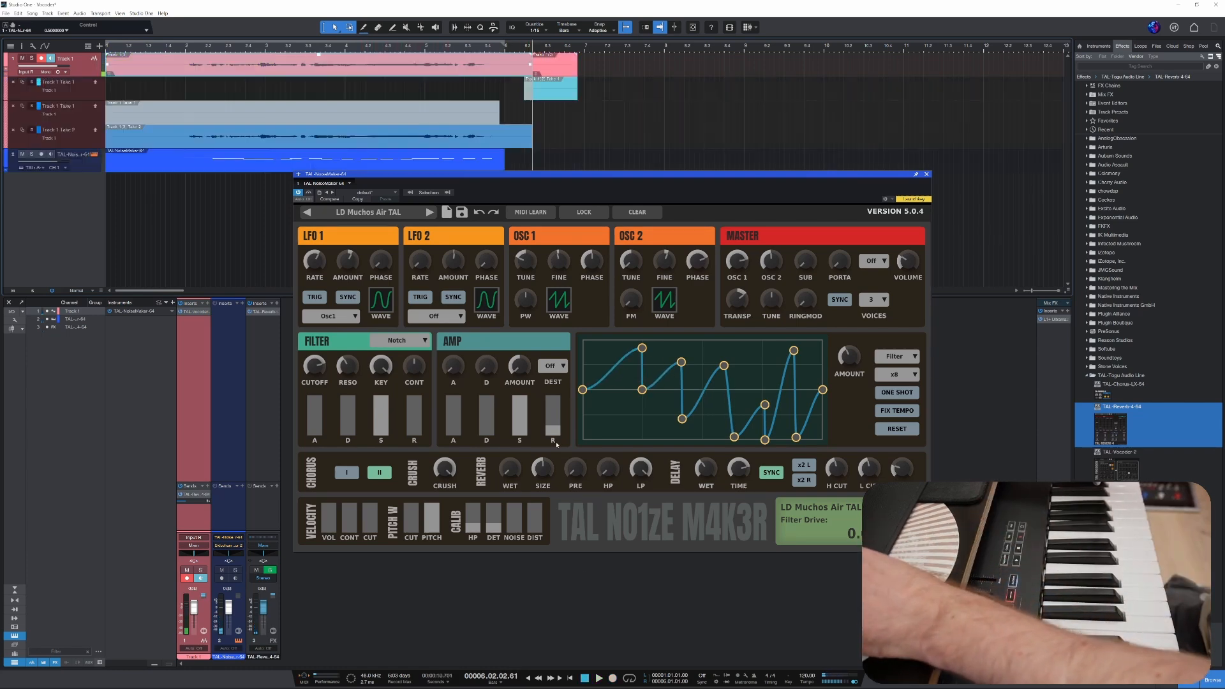
left_click(12, 85)
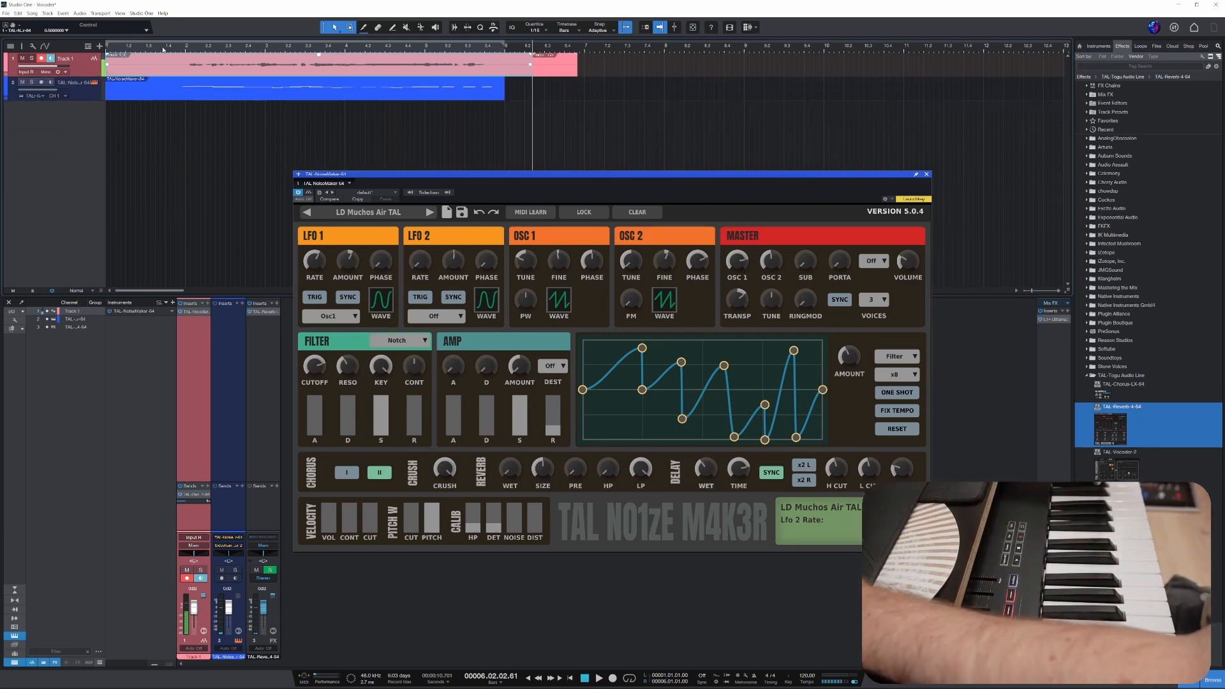